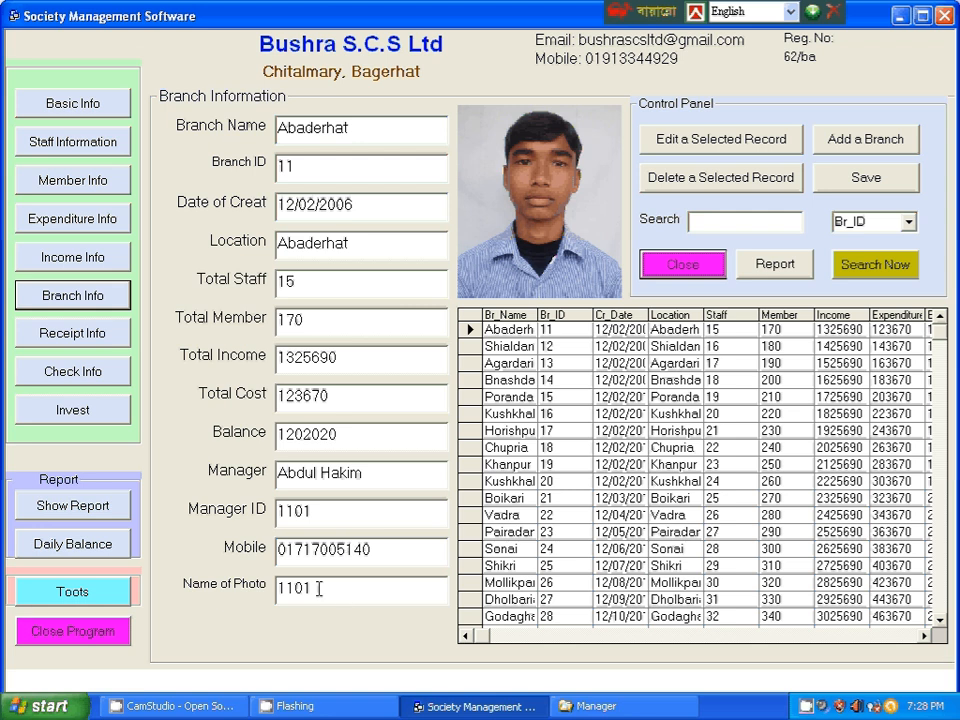
- Look through the branch list to its last record and return to the first one, Abaderhat
left_click(939, 619)
left_click(939, 619)
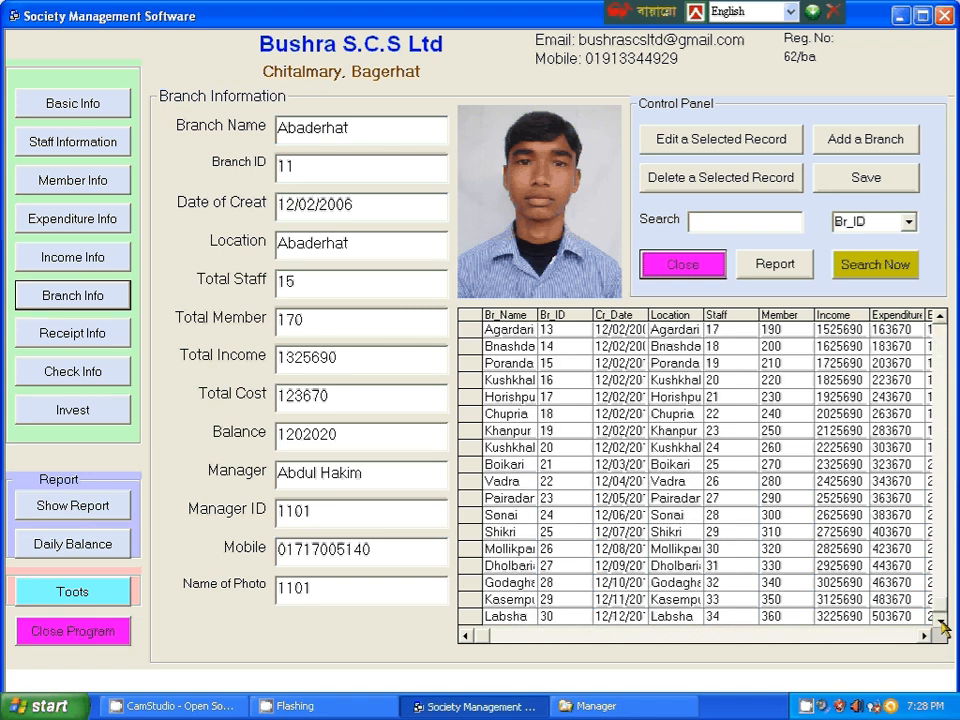
left_click(940, 317)
left_click(940, 317)
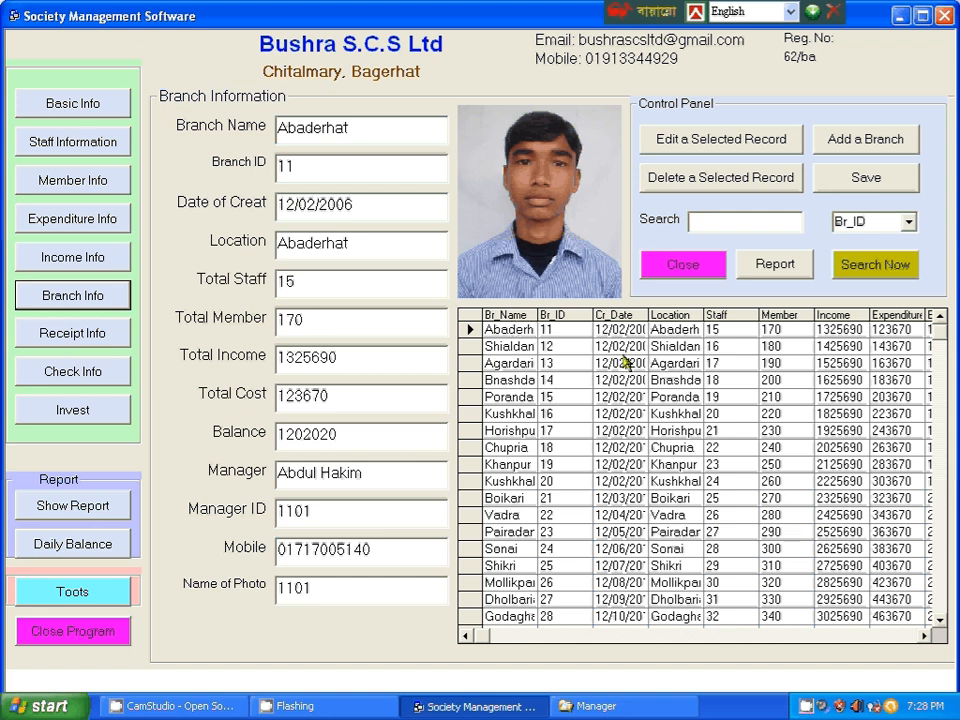
left_click(607, 331)
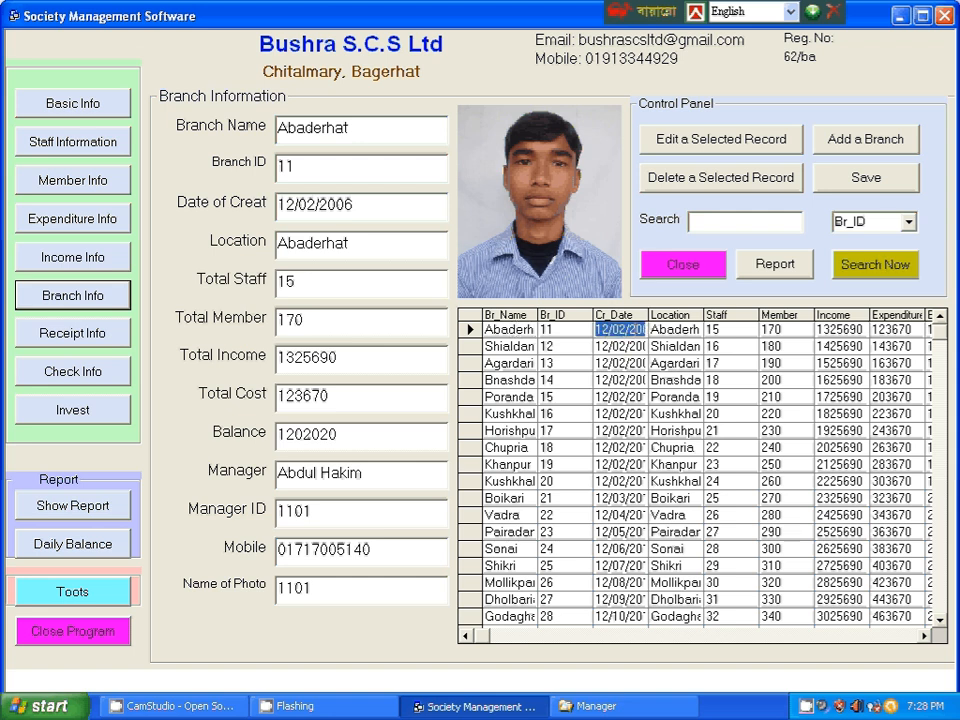
left_click(634, 330)
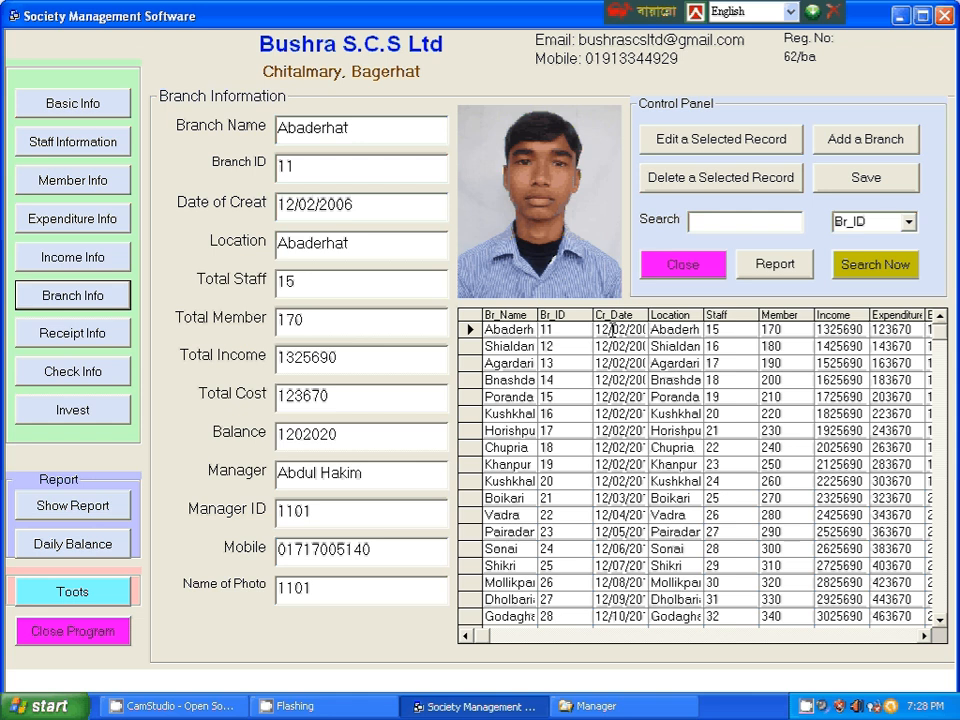
- Step through the branch records one by one from Abaderhat to Khanpur and back, viewing each branch's details and photo
key("Down")
key("Down")
key("Down")
key("Down")
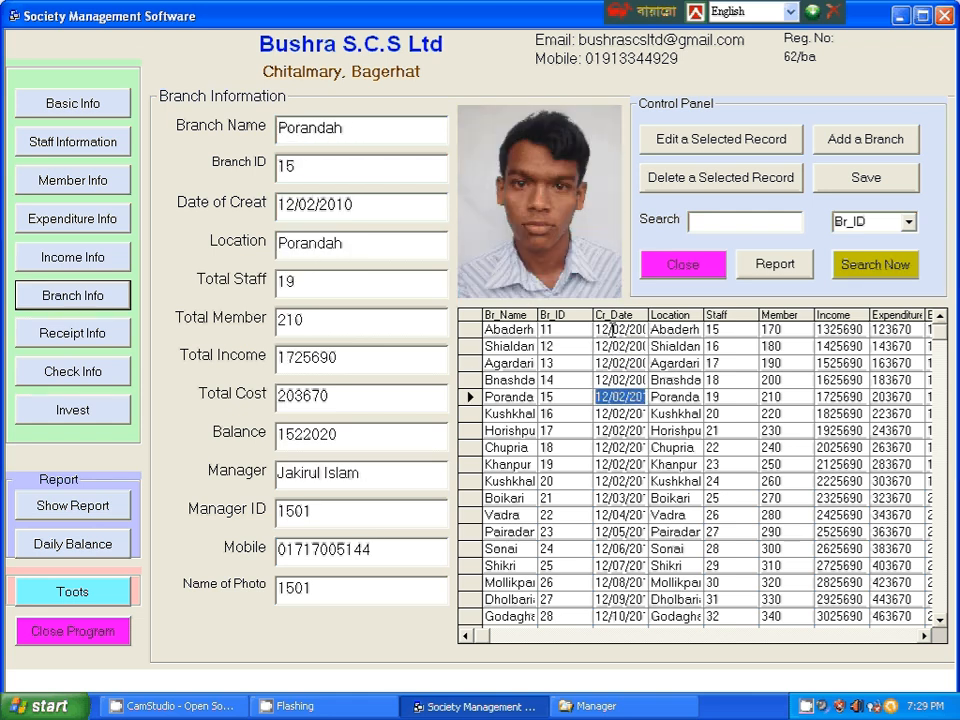
key("Down")
key("Down")
key("Down")
key("Down")
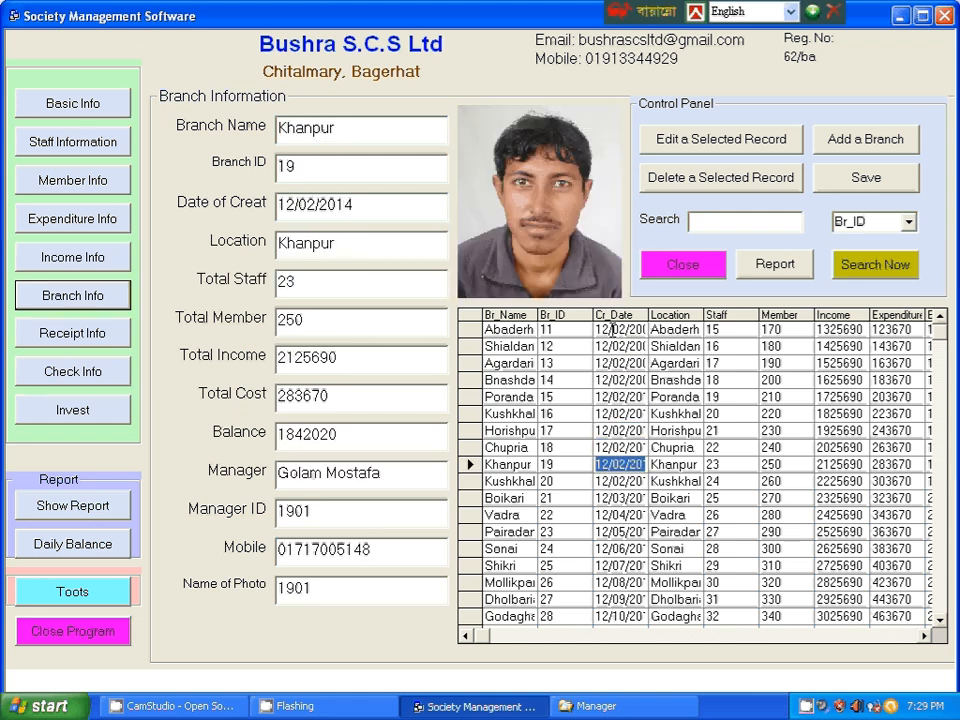
key("Up")
key("Up")
key("Up")
key("Up")
key("Up")
key("Up")
key("Up")
key("Up")
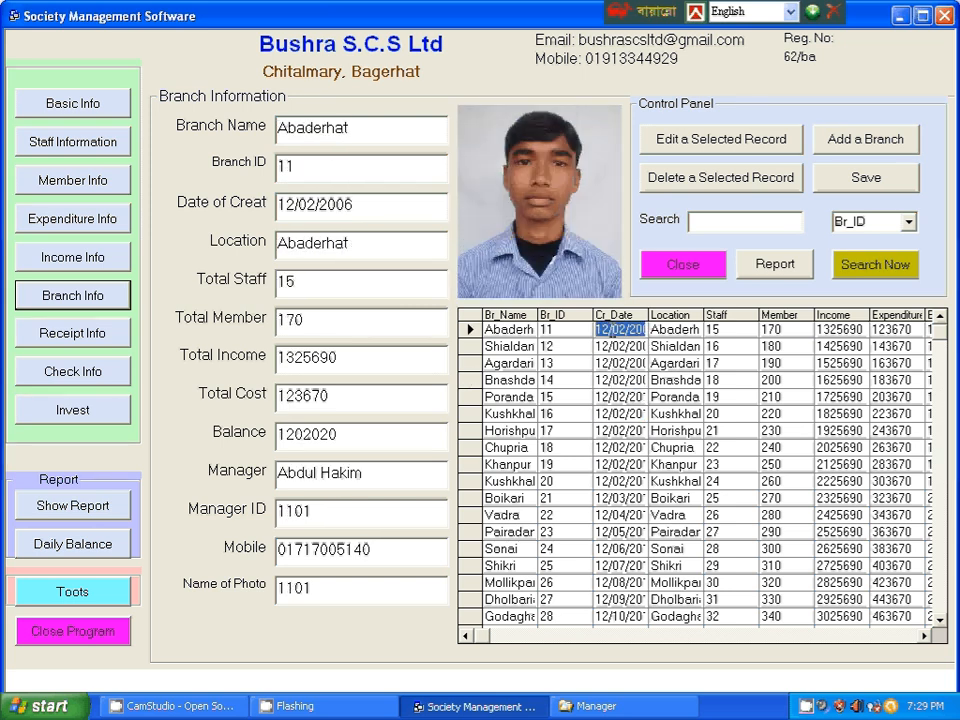
- Browse the branch records again from Abaderhat down to Boikari and return to the first record
key("Down")
key("Down")
key("Down")
key("Down")
key("Down")
key("Down")
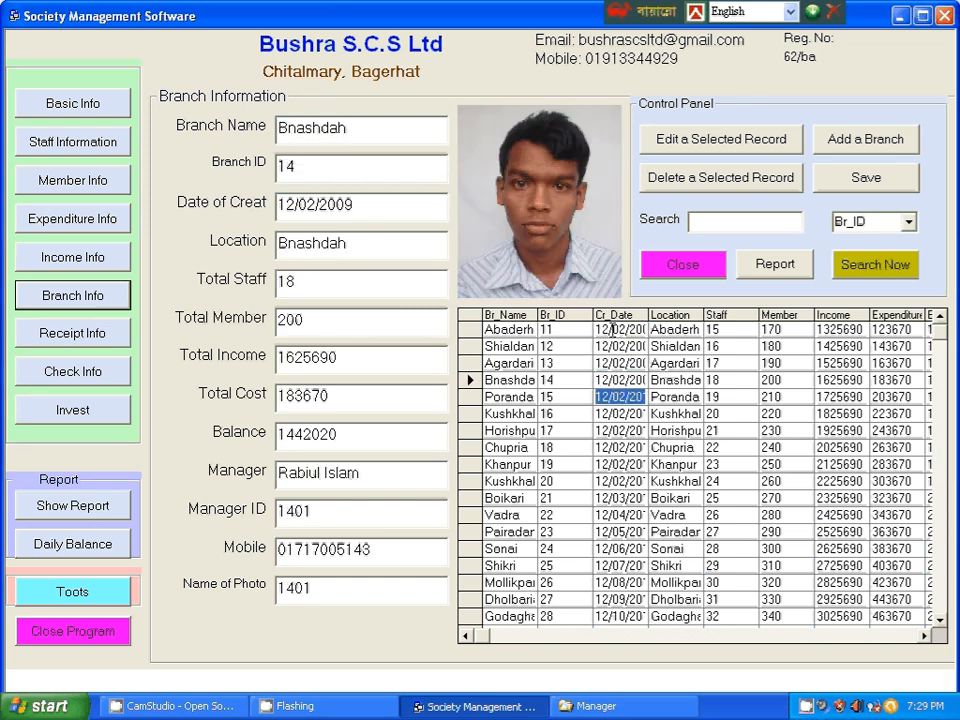
key("Down")
key("Down")
key("Down")
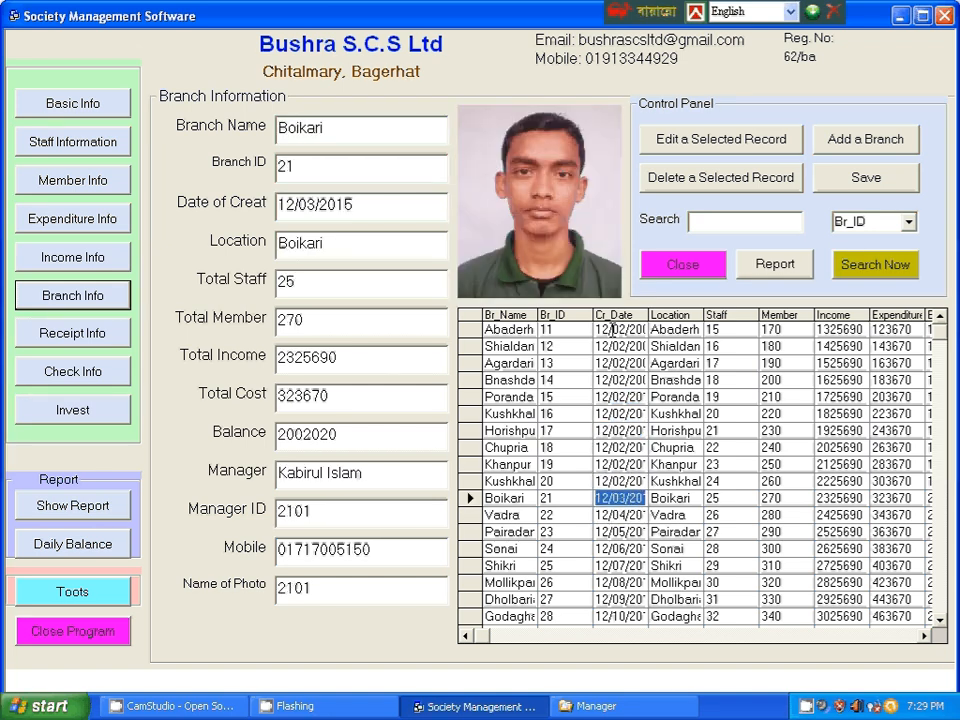
key("Up")
key("Up")
key("Up")
key("Up")
left_click(613, 329)
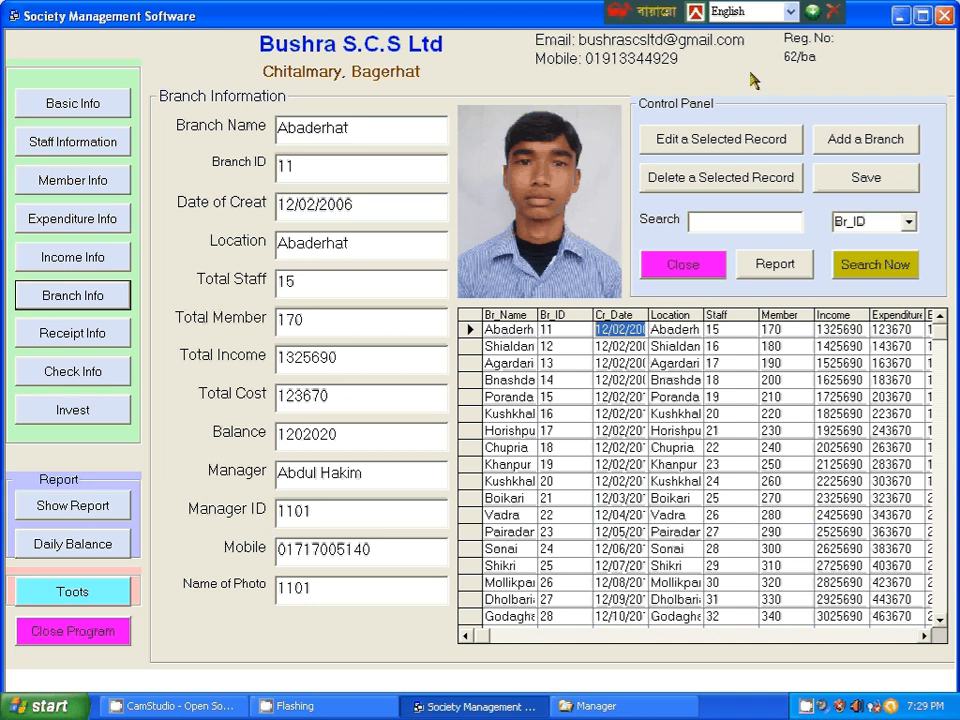
- View the details of individual branches picked from the list, including Porandah, Bnashdah and Chupria
left_click(616, 399)
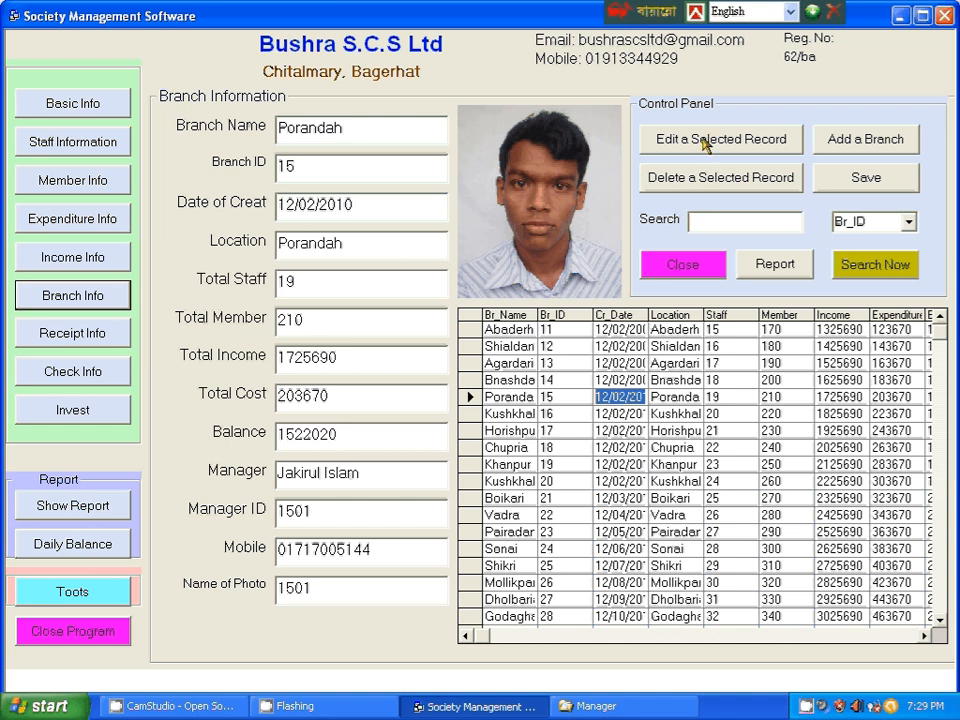
left_click(513, 398)
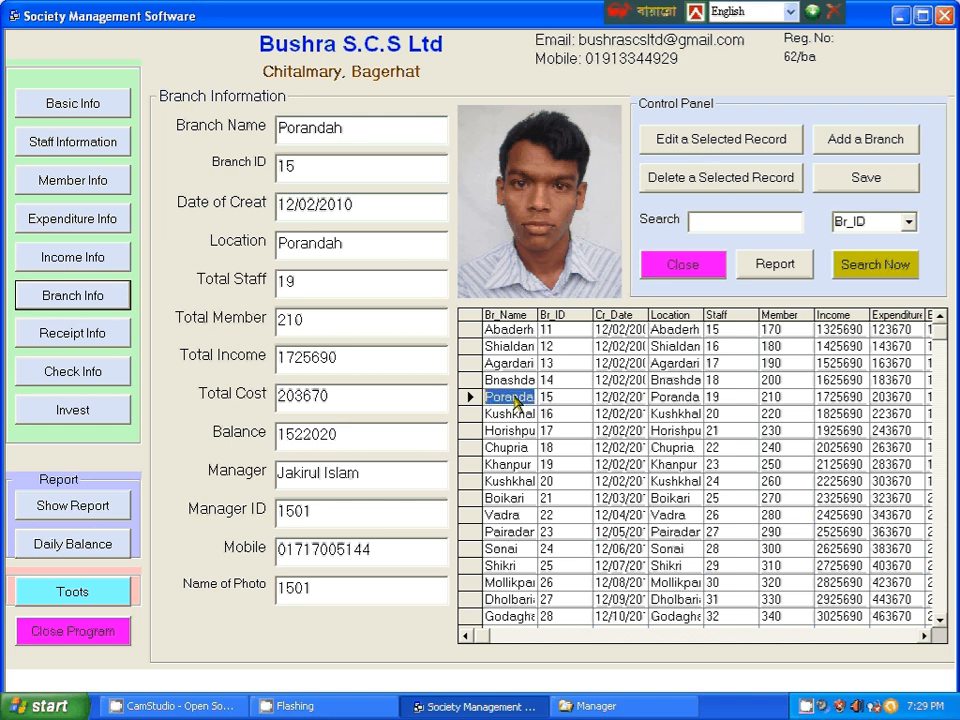
left_click(516, 382)
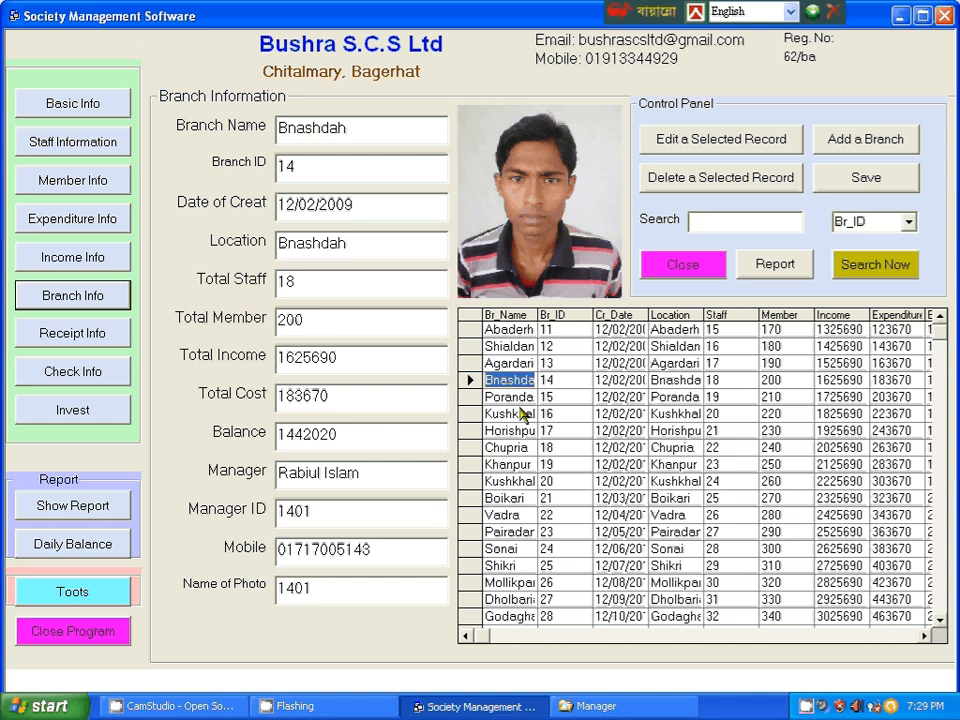
left_click(514, 415)
left_click(511, 432)
left_click(506, 448)
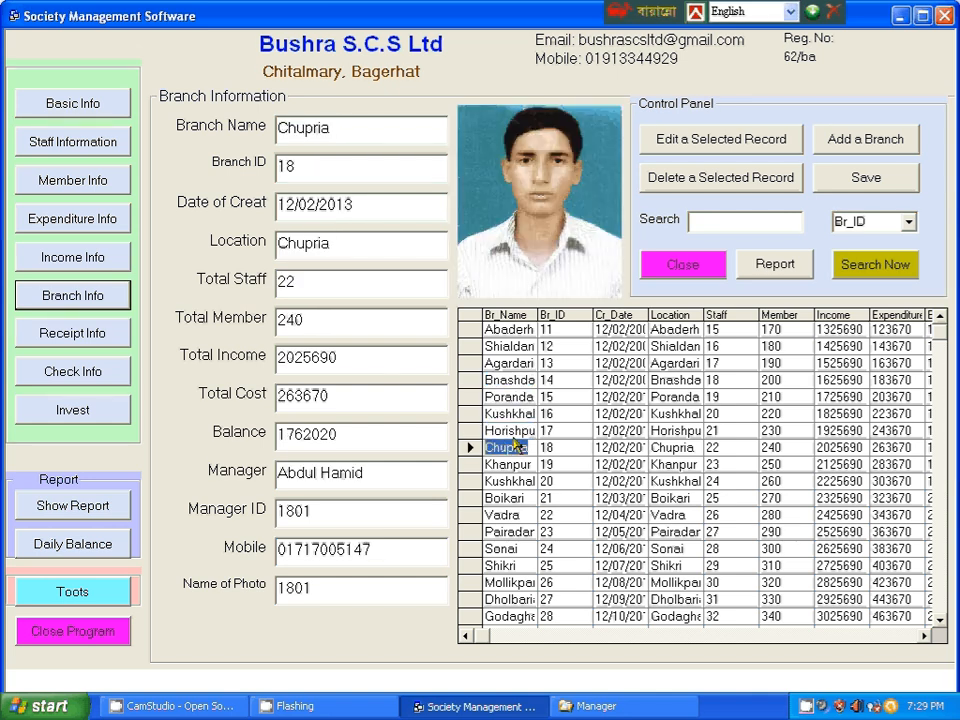
- Edit the Kushkhali branch record with ID 16, setting its total staff to 30 and total member to 250
left_click(516, 418)
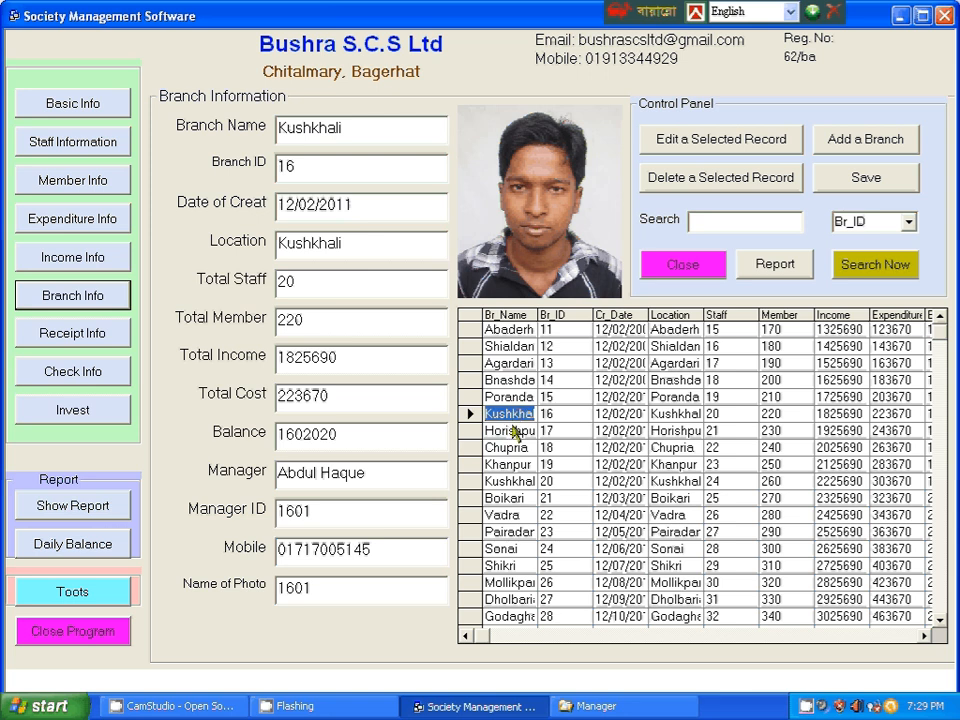
left_click(717, 143)
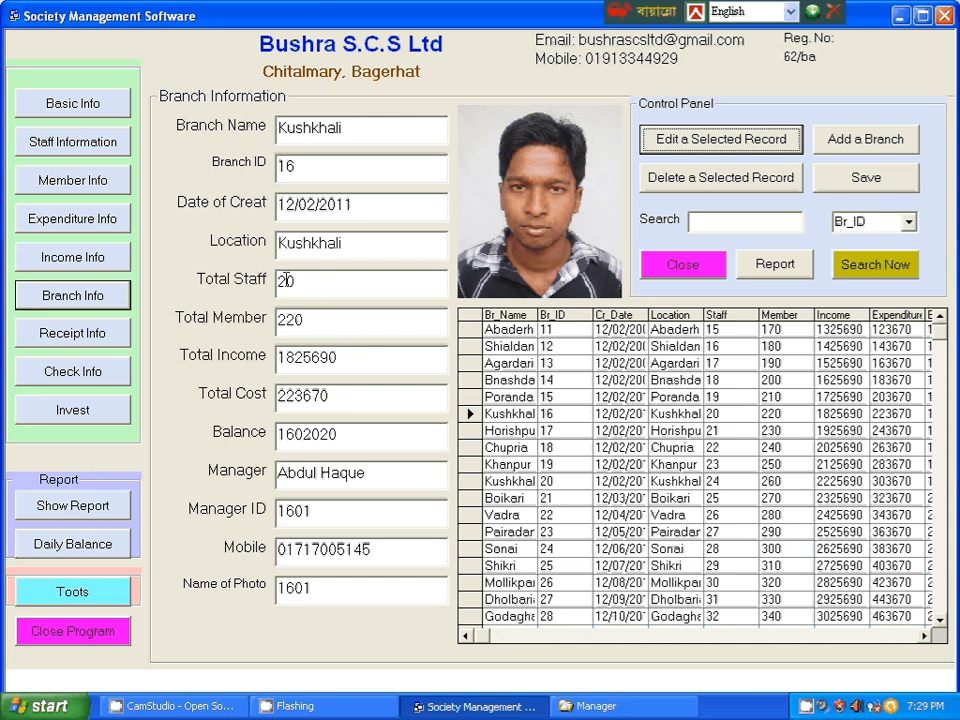
left_click_drag(286, 280, 279, 281)
type("3")
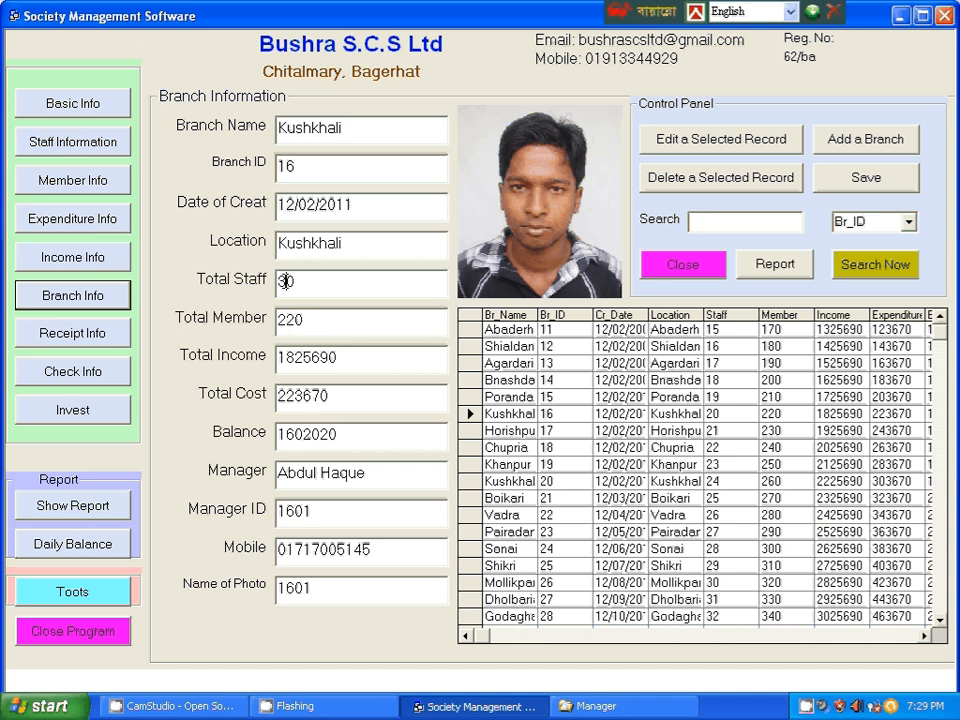
left_click_drag(294, 319, 286, 319)
type("5")
left_click(357, 319)
left_click(359, 510)
left_click(331, 517)
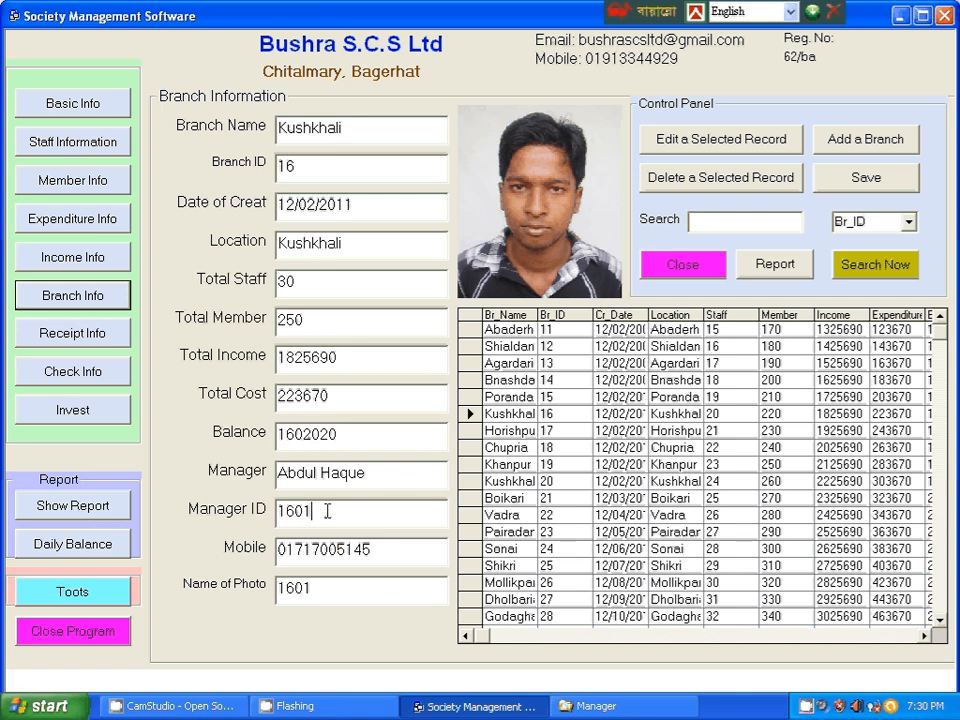
left_click(397, 549)
type("55")
key("BackSpace")
key("BackSpace")
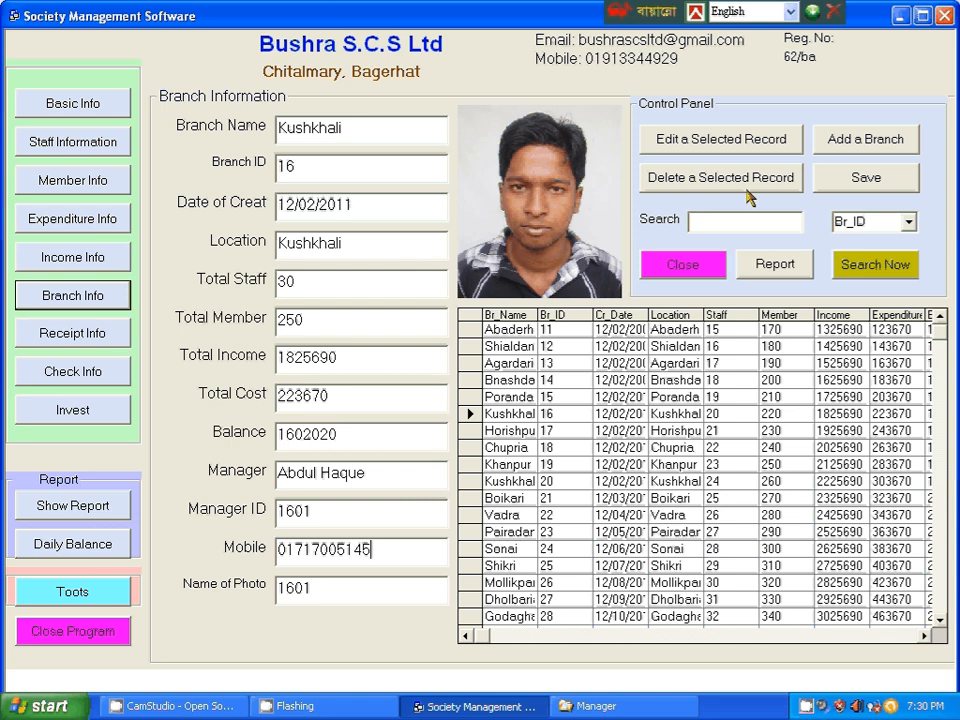
- Save the changes made to the Kushkhali branch record
left_click(866, 184)
left_click(866, 184)
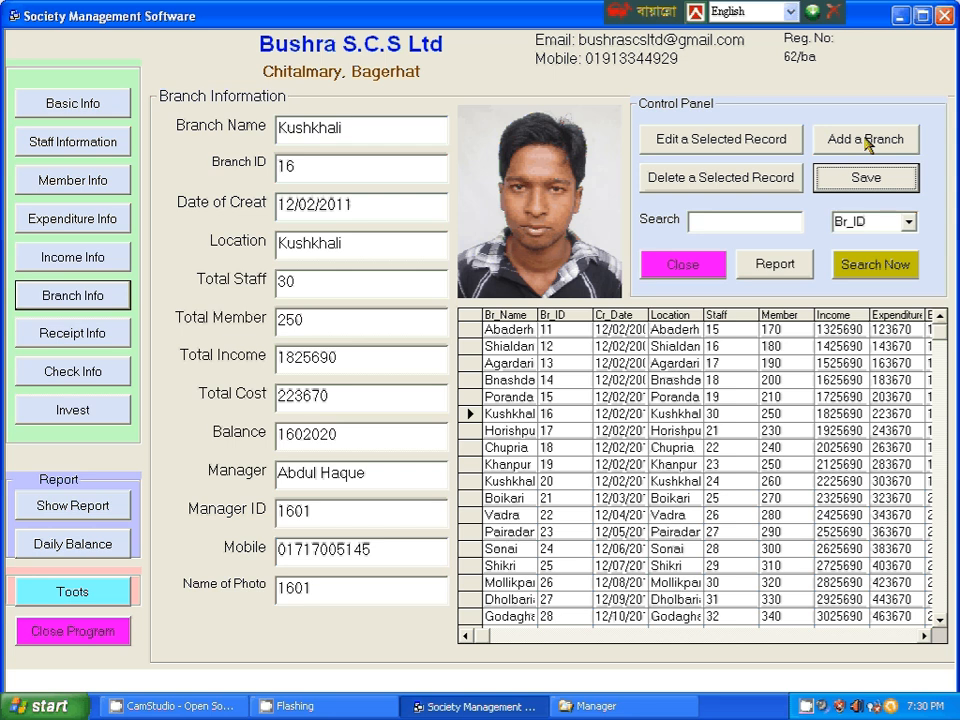
- Add a new branch record with name yuyuyu, branch ID 454545, creation date 12/12/2015 and location yuy
left_click(866, 142)
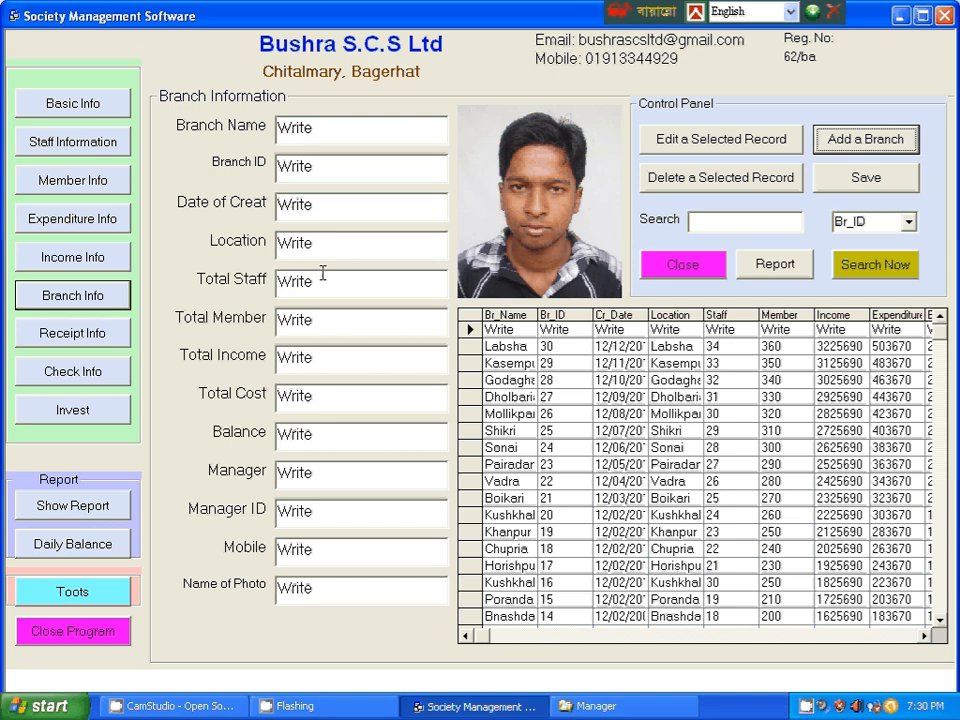
left_click(339, 126)
type("yuyuyu")
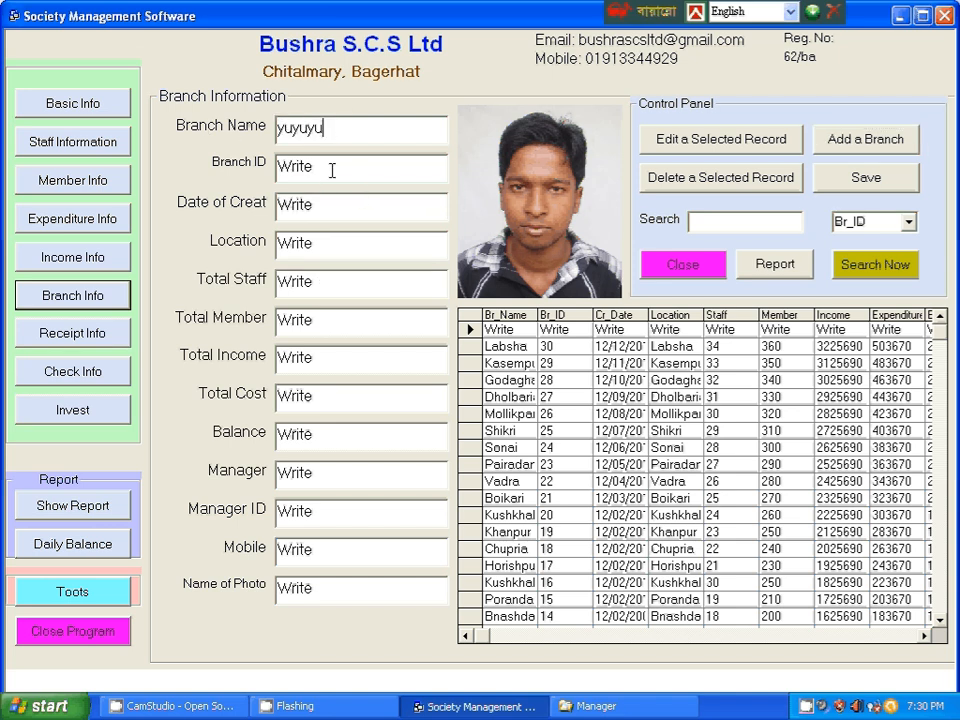
key("Tab")
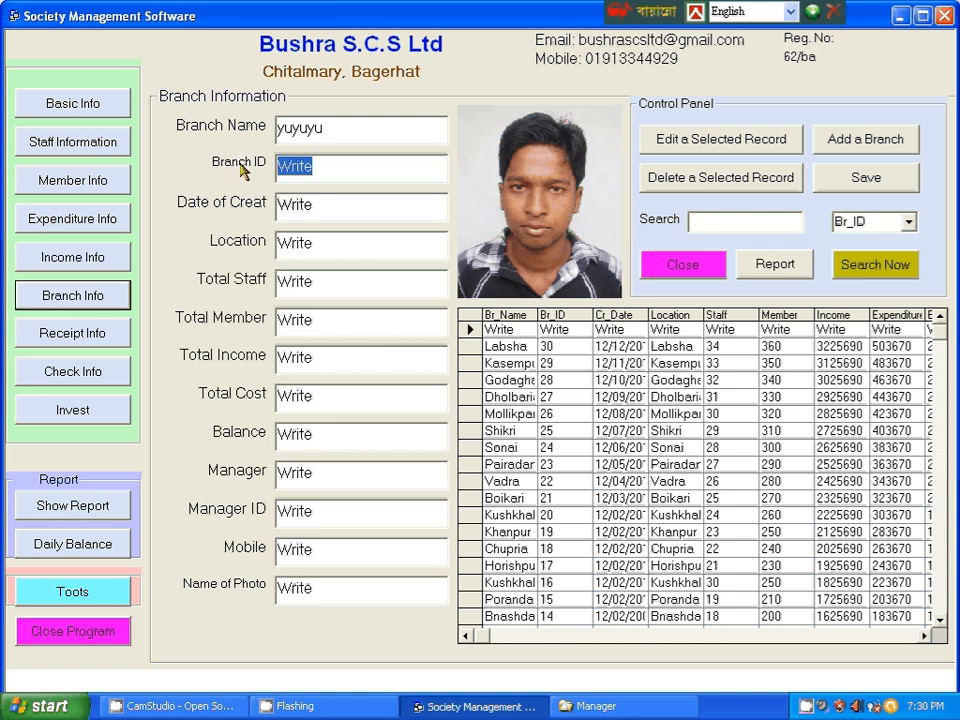
type("454545")
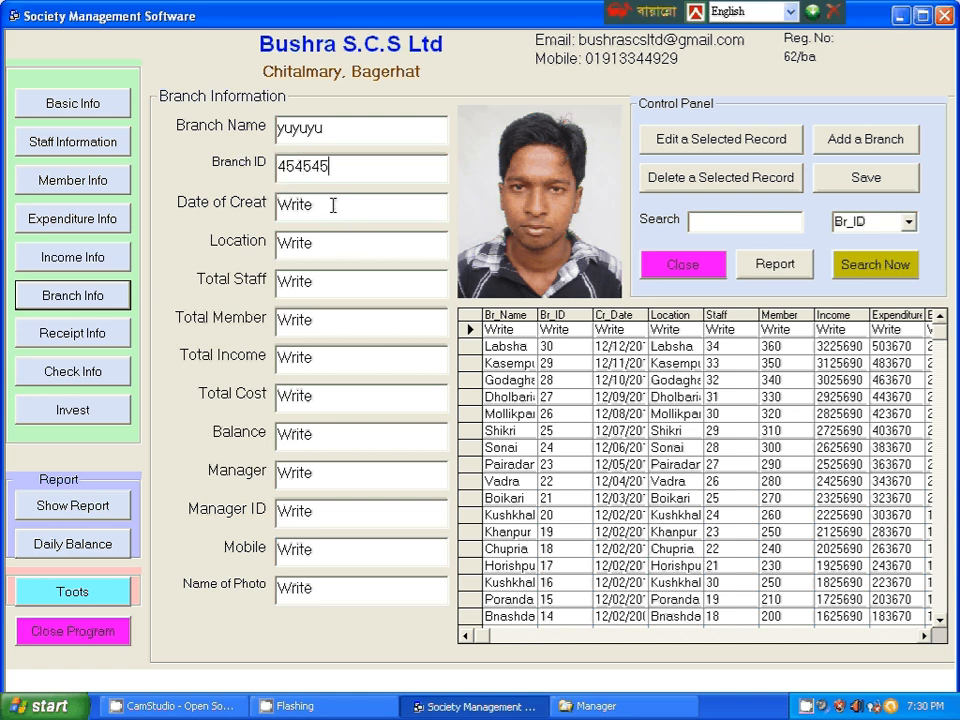
key("Tab")
type("12/12/2015")
left_click(331, 243)
left_click_drag(331, 243, 246, 251)
type("yuy")
- Fill in the new branch's total staff as 4545, total member 4454, total income 4644 and total cost 46646
left_click_drag(339, 283, 252, 293)
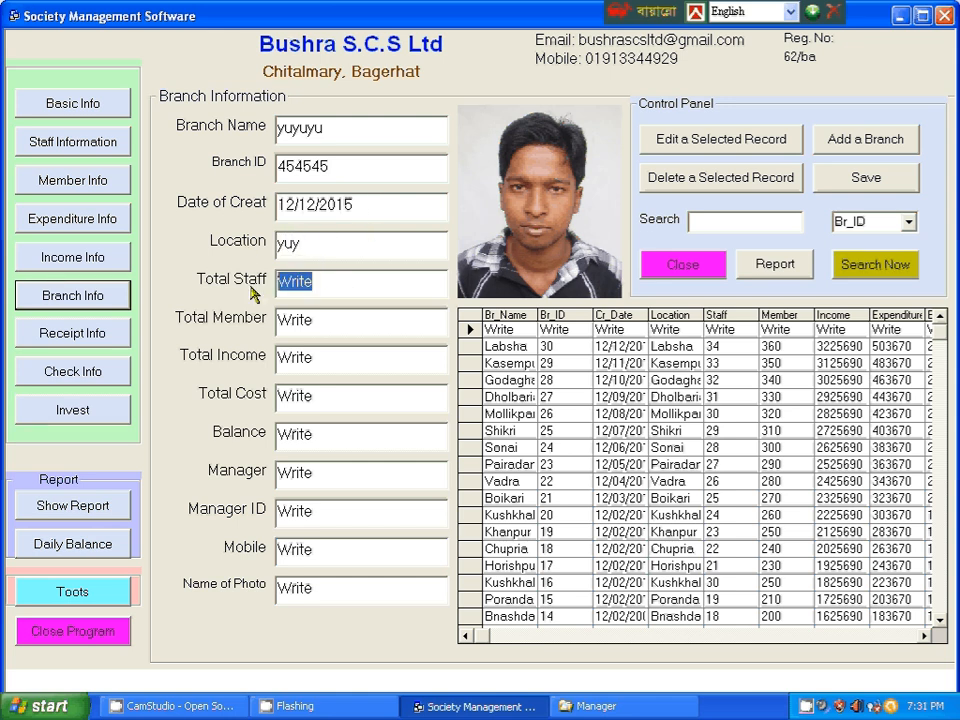
type("4545")
left_click_drag(334, 324, 286, 326)
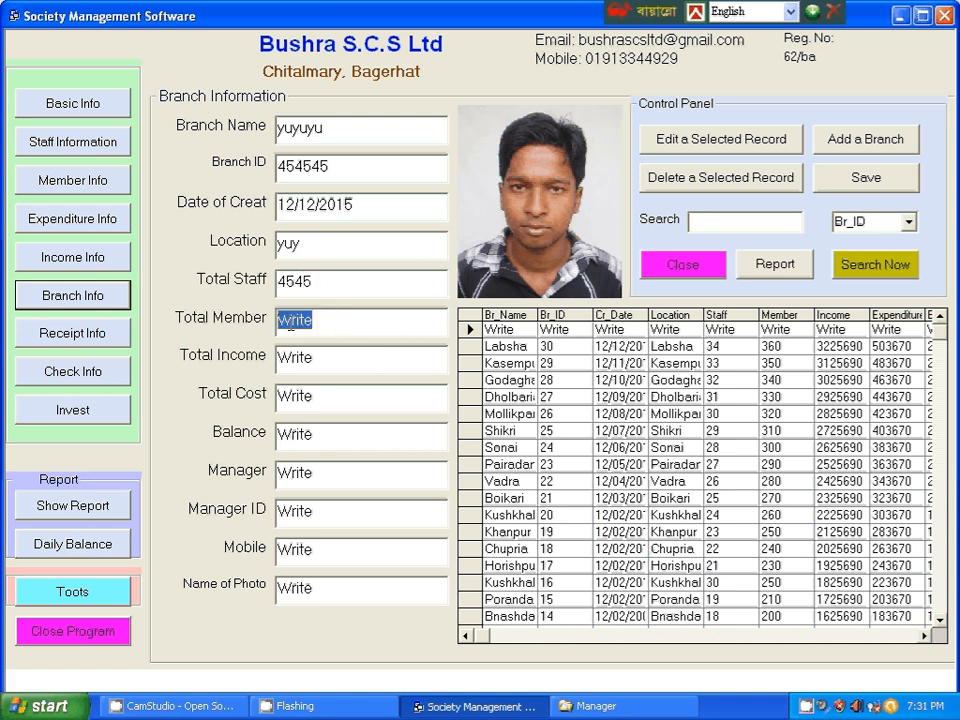
type("4454")
left_click_drag(332, 364, 257, 356)
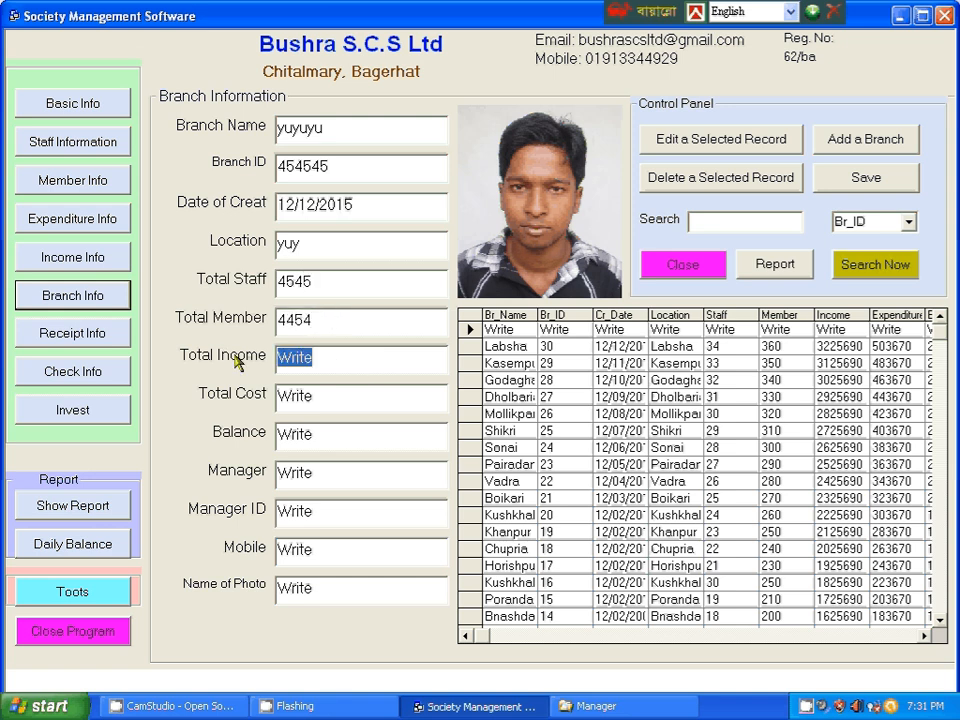
type("4644")
left_click_drag(345, 399, 253, 391)
type("46646")
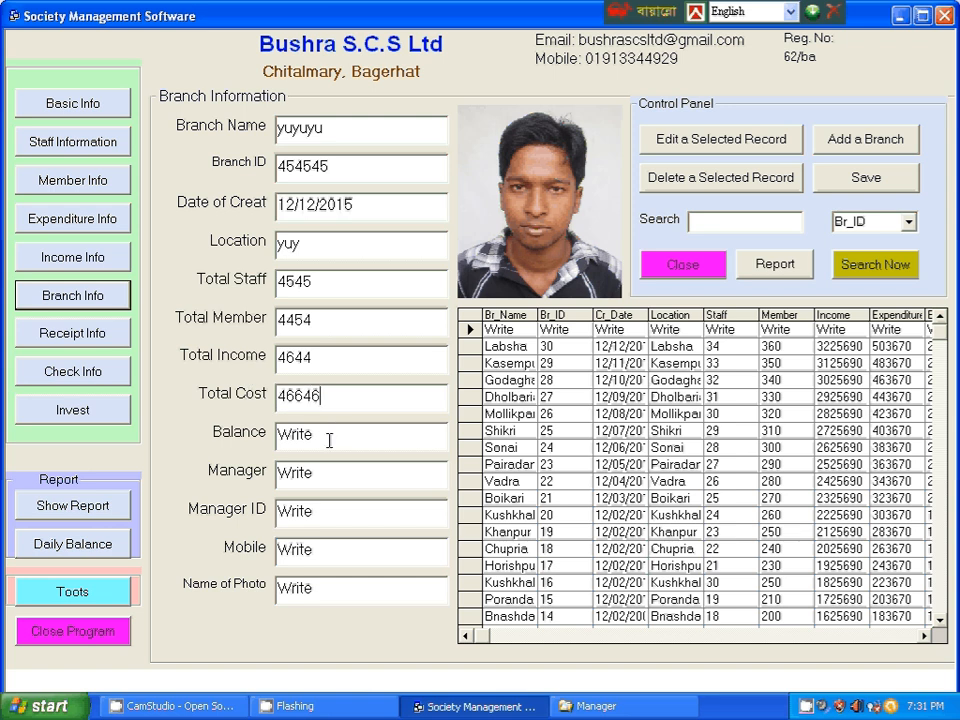
- Set the new branch's balance to 46464 and manager to hhghgh, and fill in the manager ID and mobile number
left_click_drag(329, 440, 279, 435)
type("46464")
left_click_drag(326, 474, 247, 466)
type("46464")
left_click_drag(326, 510, 259, 515)
type("6465")
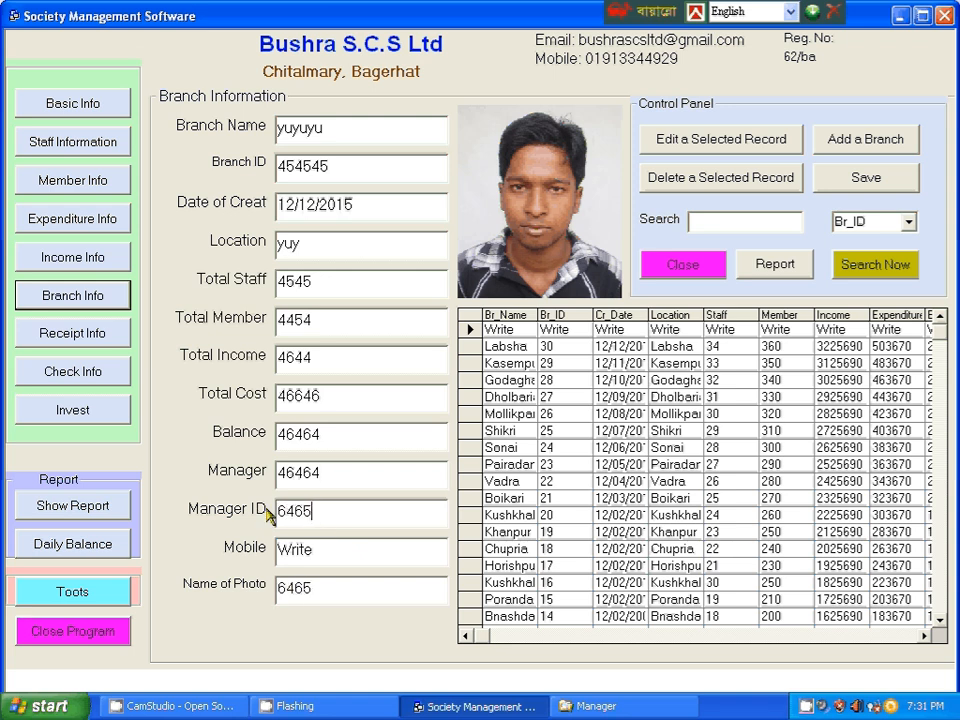
left_click_drag(330, 472, 240, 489)
type("hhghgh")
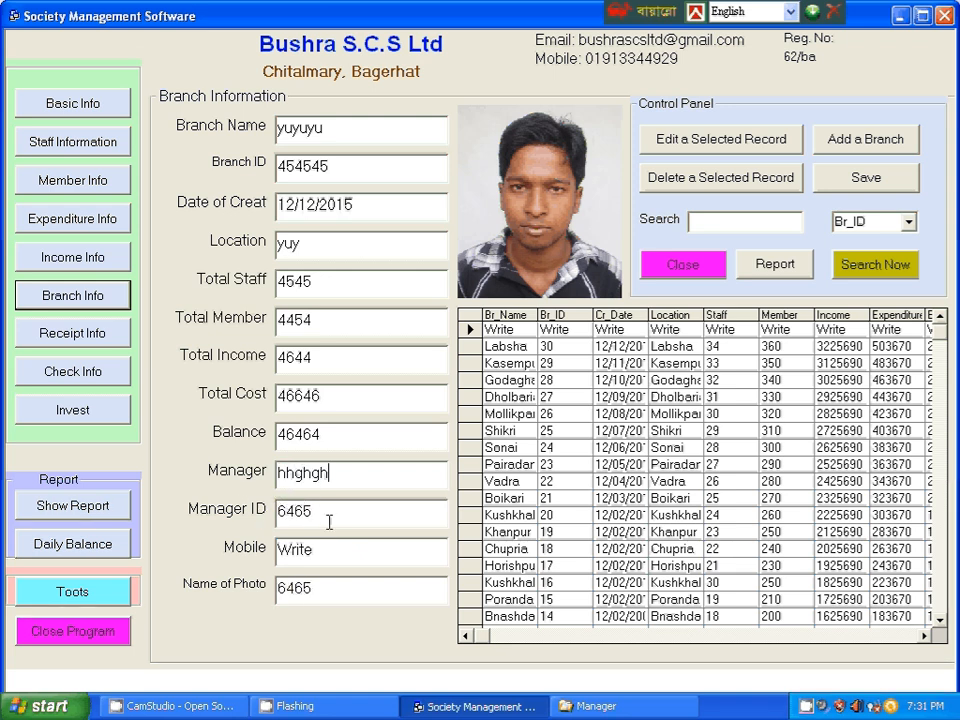
left_click(277, 555)
type("535353")
- Change the last digit of the new branch's manager ID to 7 and save the record
left_click(325, 593)
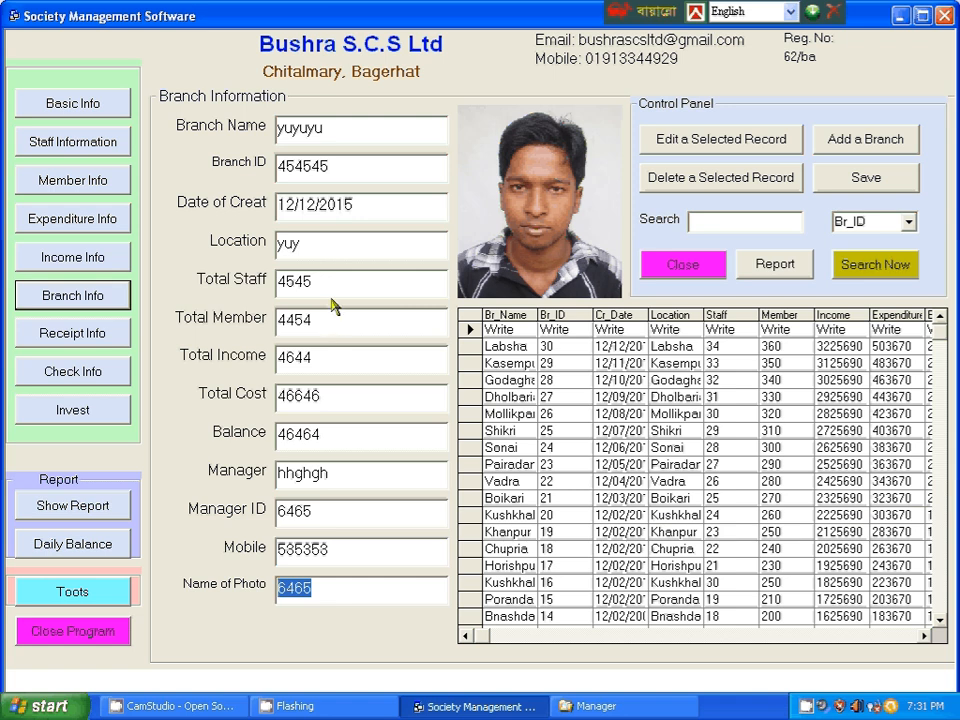
left_click(341, 588)
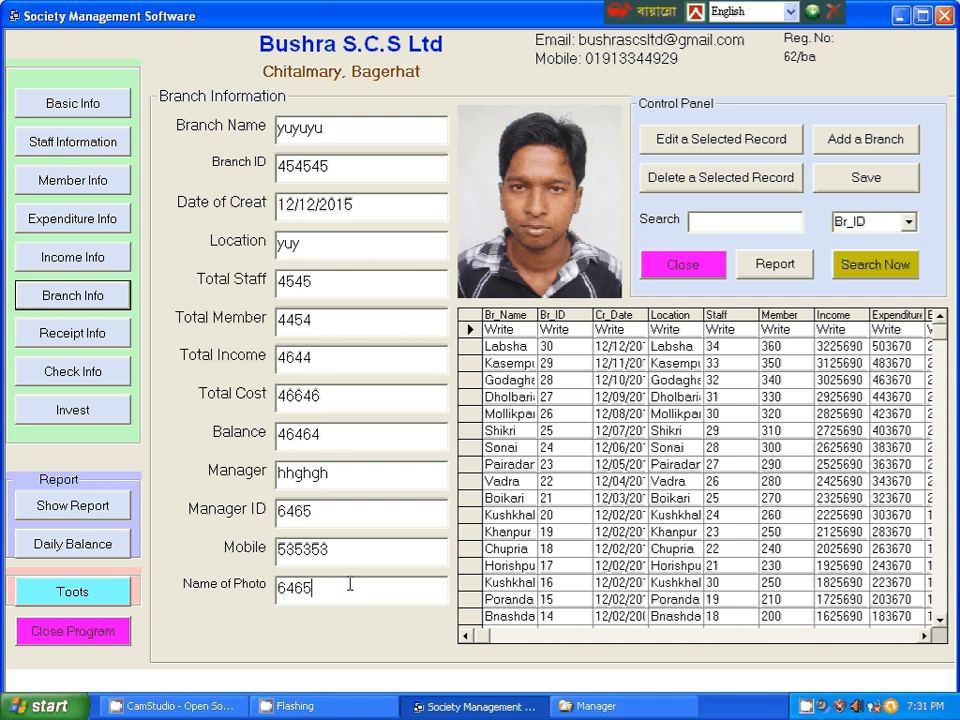
left_click(321, 511)
key("BackSpace")
type("7")
key("shift+Left")
key("Tab")
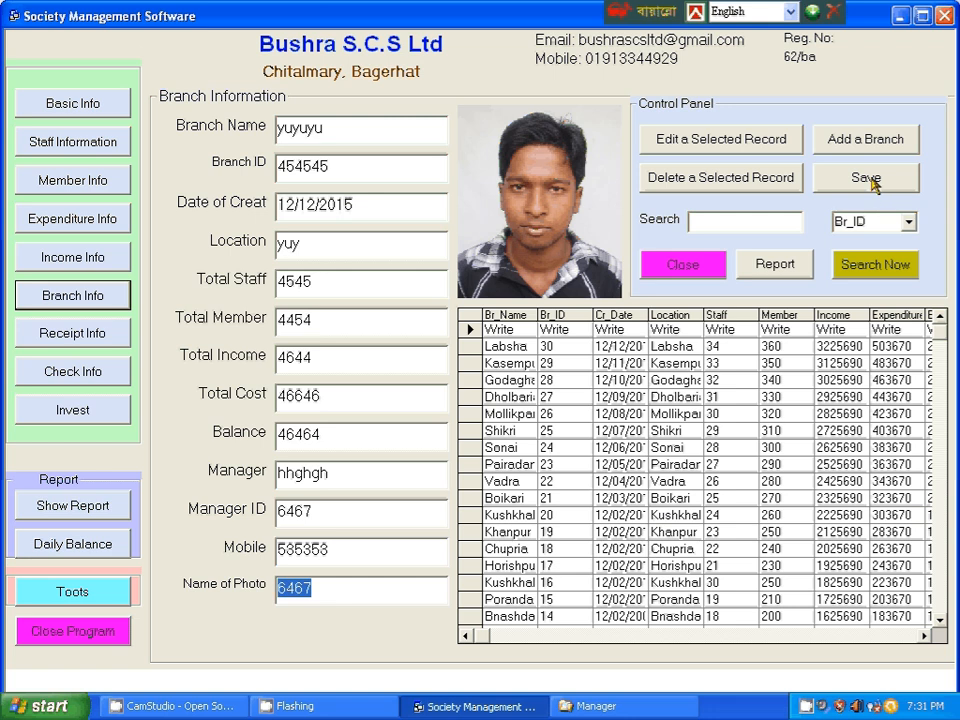
left_click(328, 584)
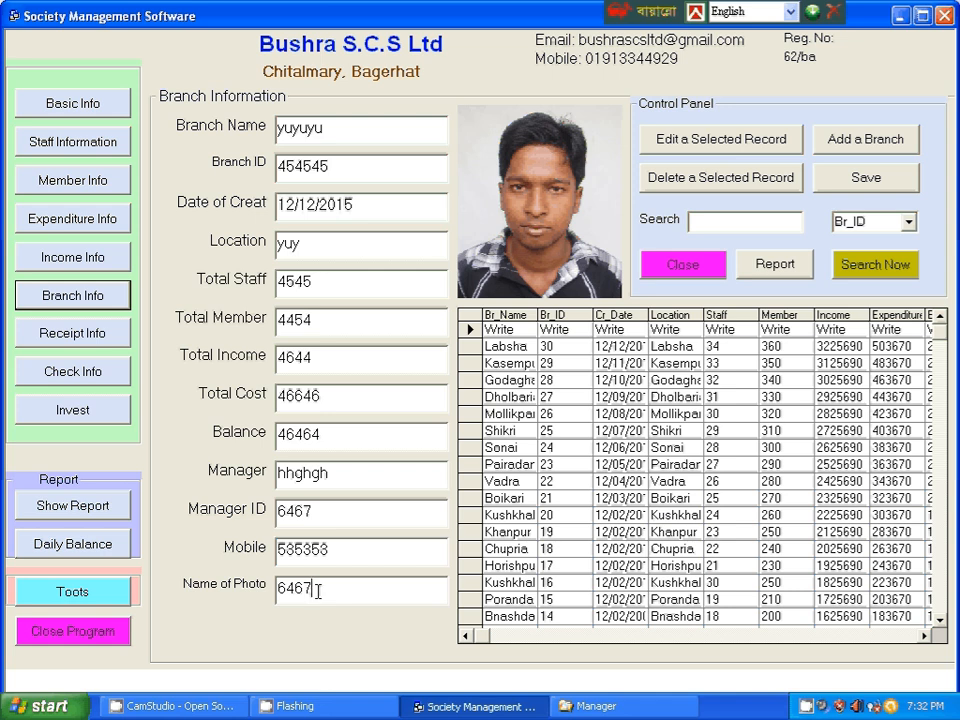
left_click(866, 180)
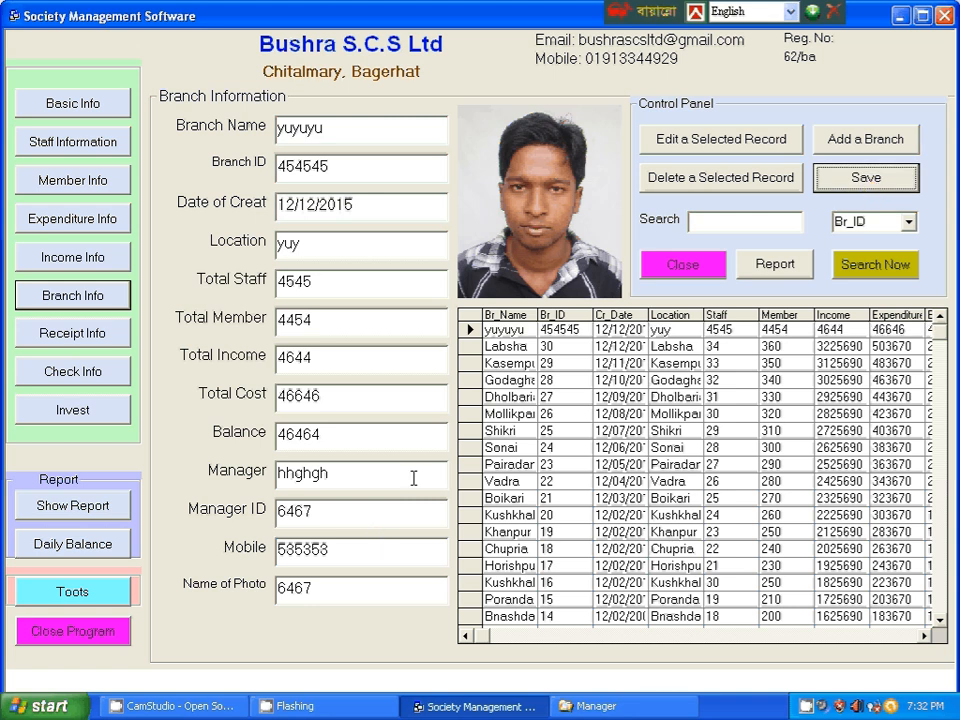
- Switch to the Manager image folder in Windows Explorer and highlight its path, D:\Society Software\Image\Manager
left_click(610, 710)
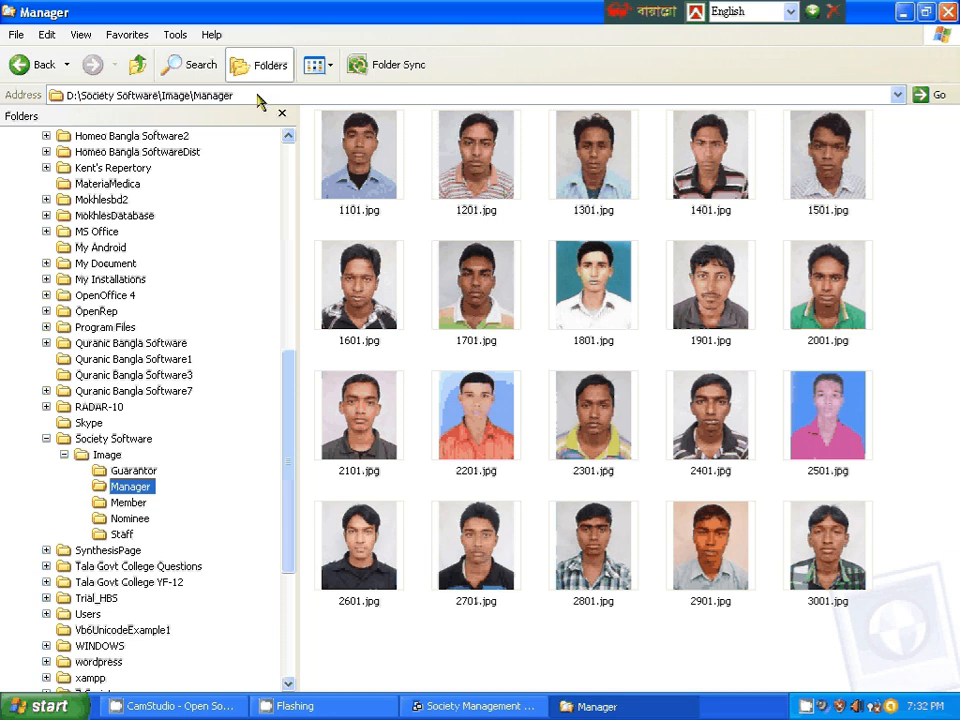
left_click(90, 96)
left_click(77, 95)
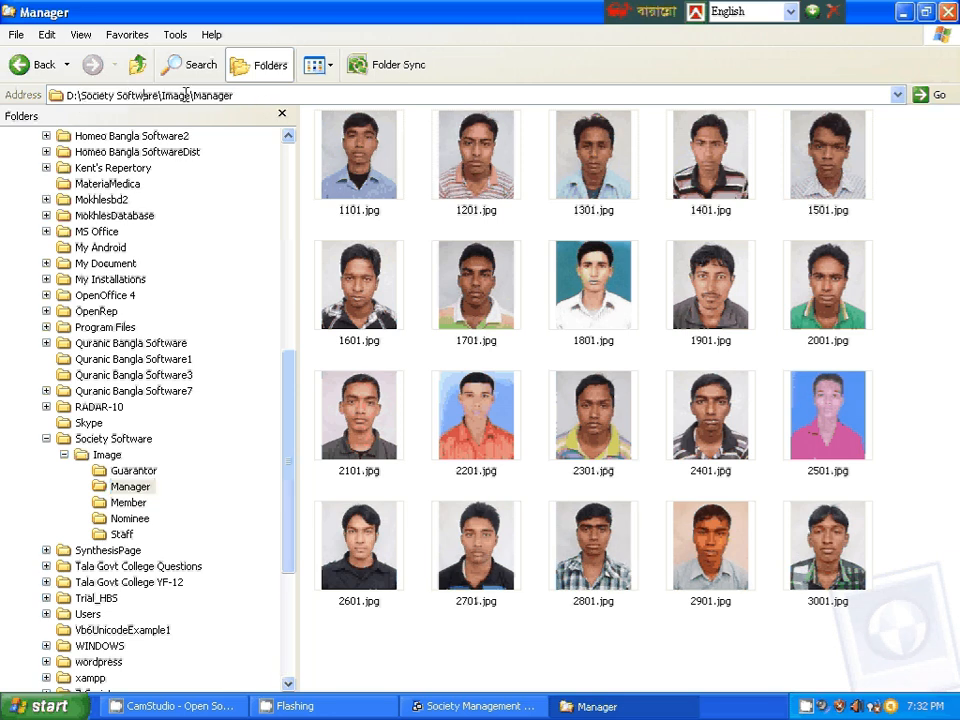
left_click(243, 91)
left_click_drag(260, 96, 73, 96)
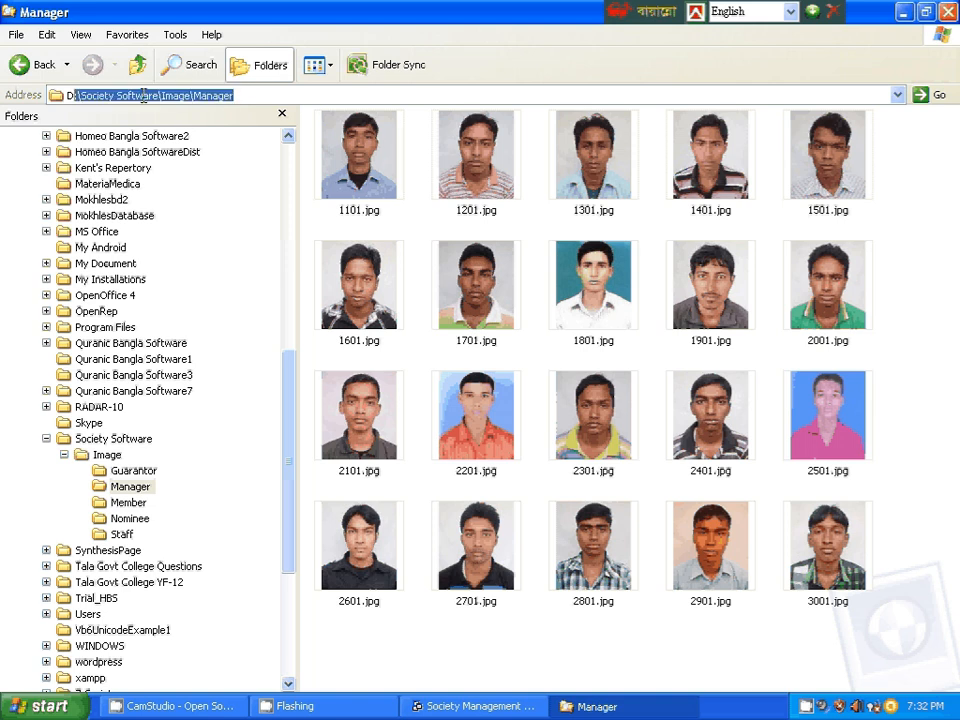
left_click(418, 232)
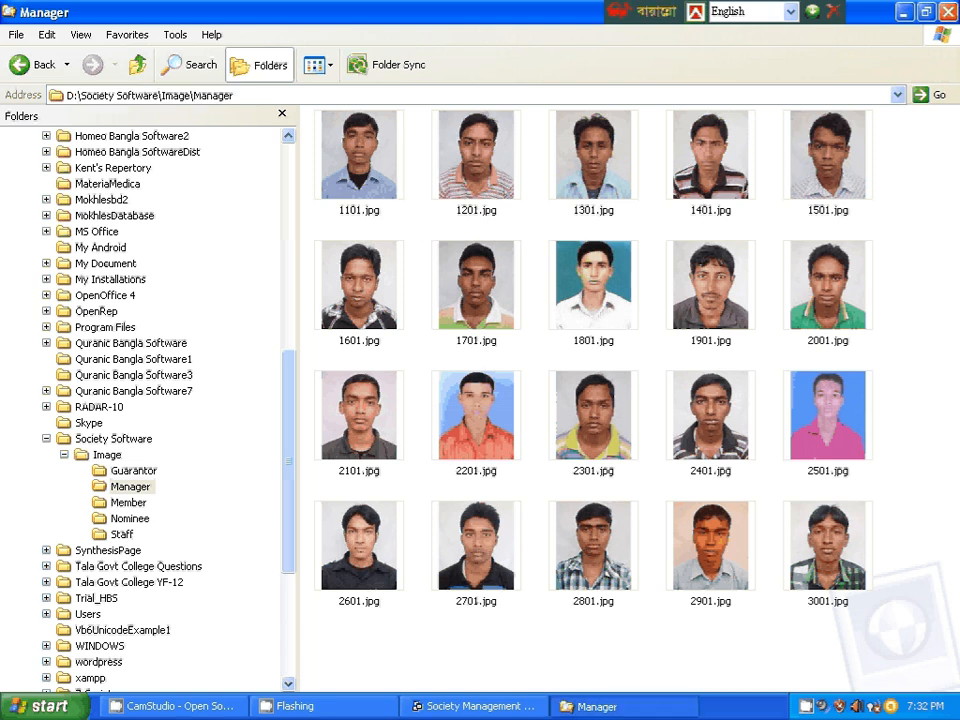
- Return to Society Management Software and highlight the Name of Photo value of the yuyuyu branch
left_click(472, 706)
left_click_drag(320, 588, 279, 589)
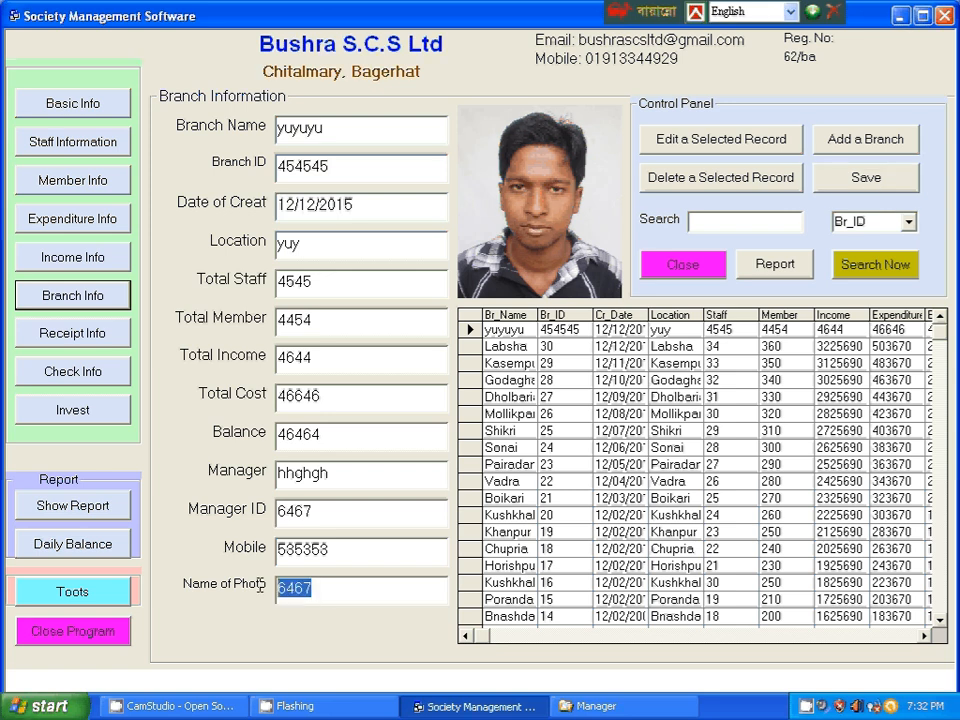
left_click(337, 589)
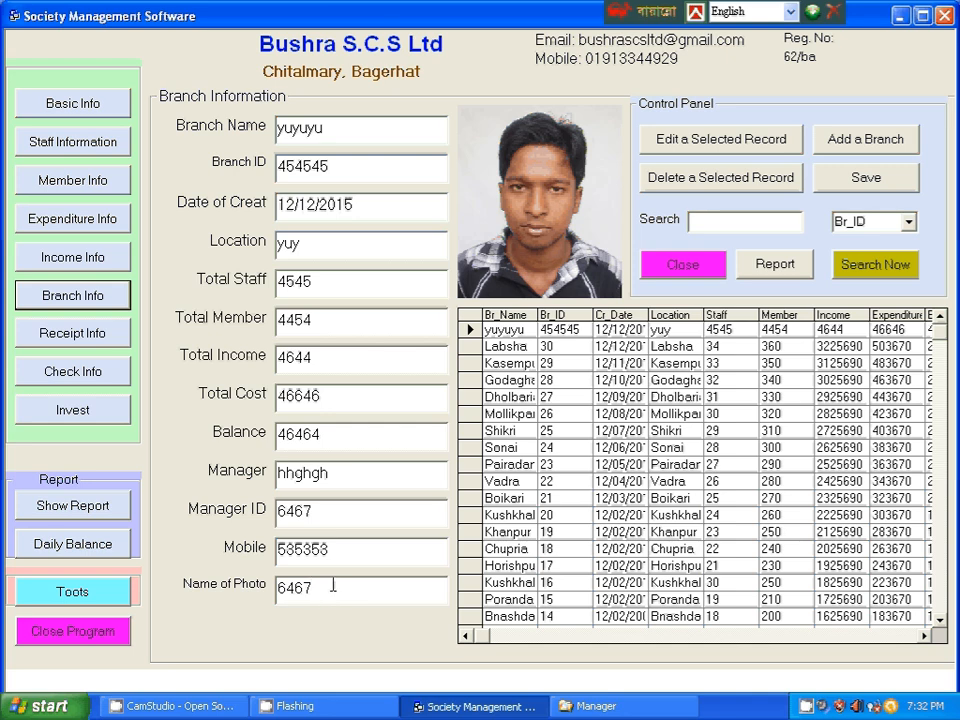
left_click_drag(338, 590, 279, 589)
- Compare the file name of photo 1101.jpg in the Manager folder with the Name of Photo field in Society Management Software
left_click(597, 705)
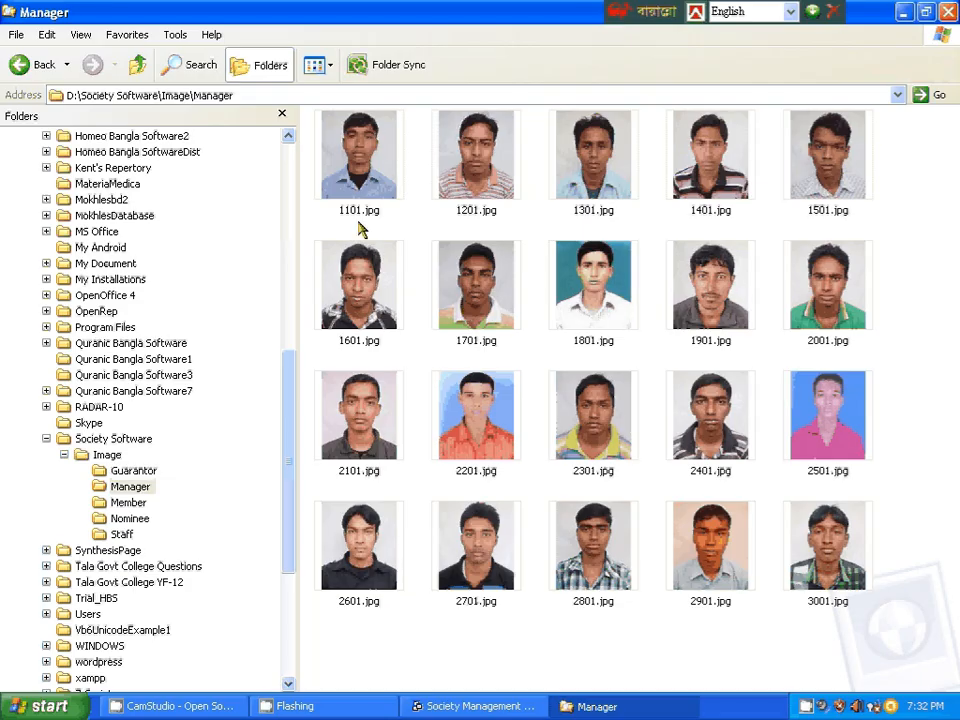
left_click(357, 216)
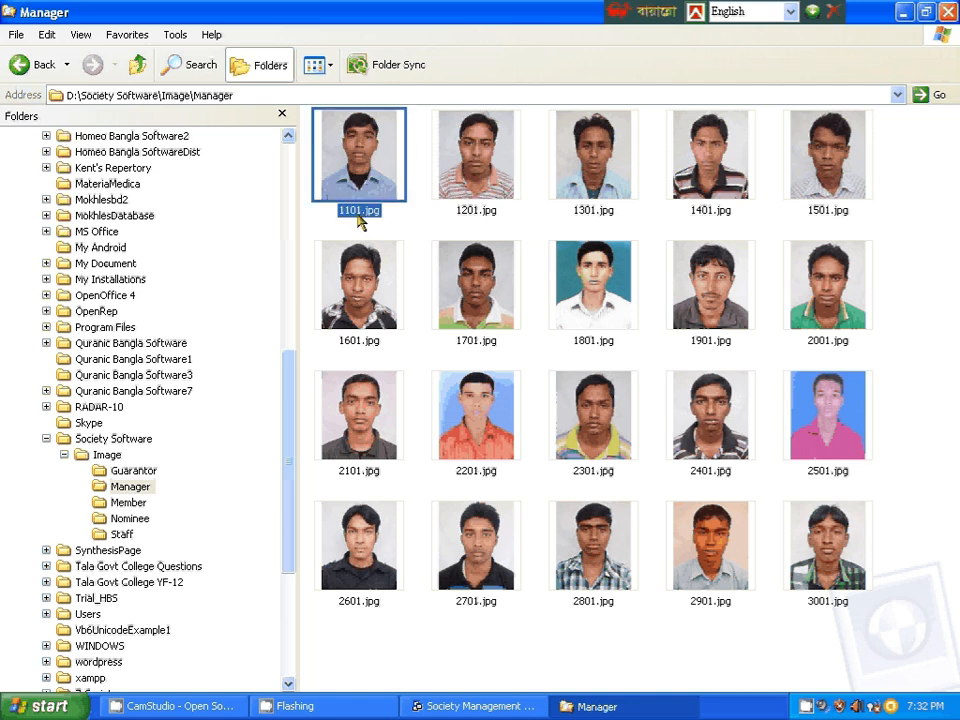
mouse_move(355, 218)
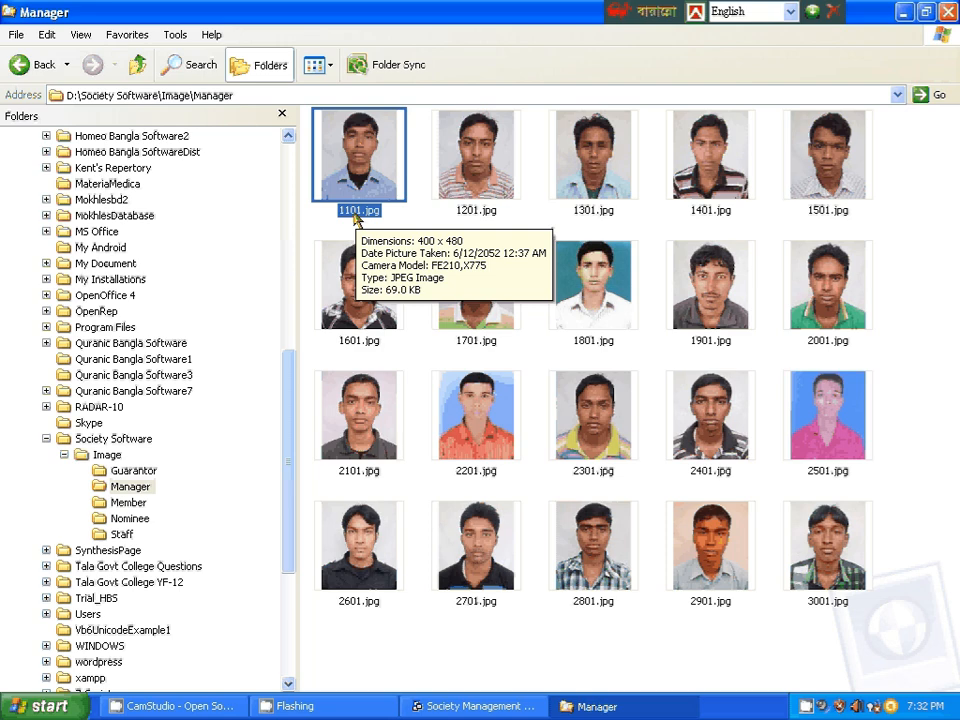
left_click(447, 708)
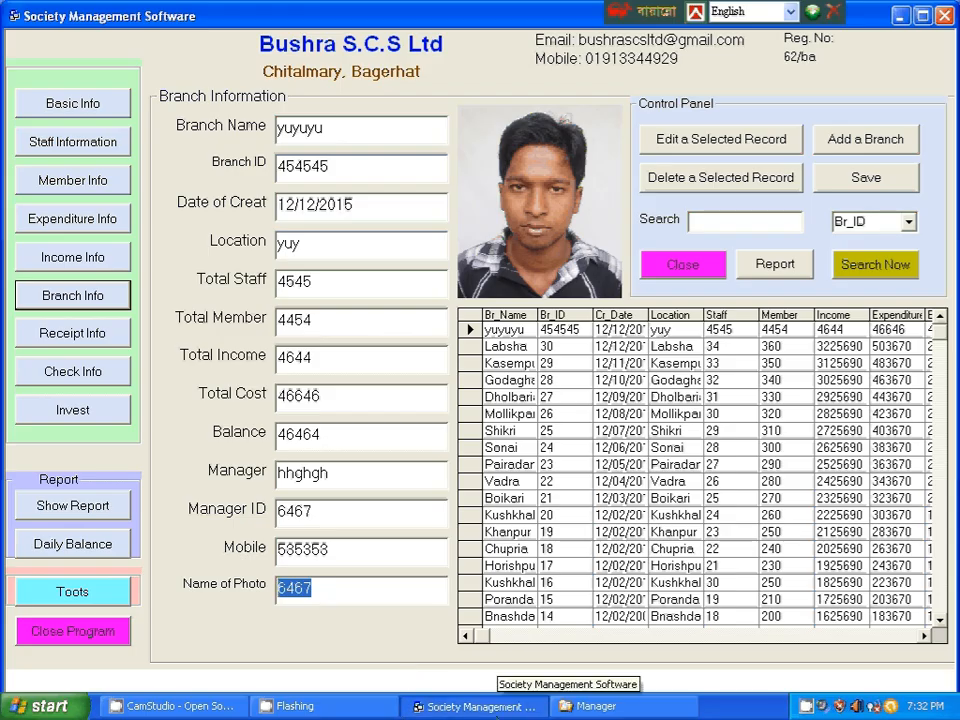
left_click(590, 707)
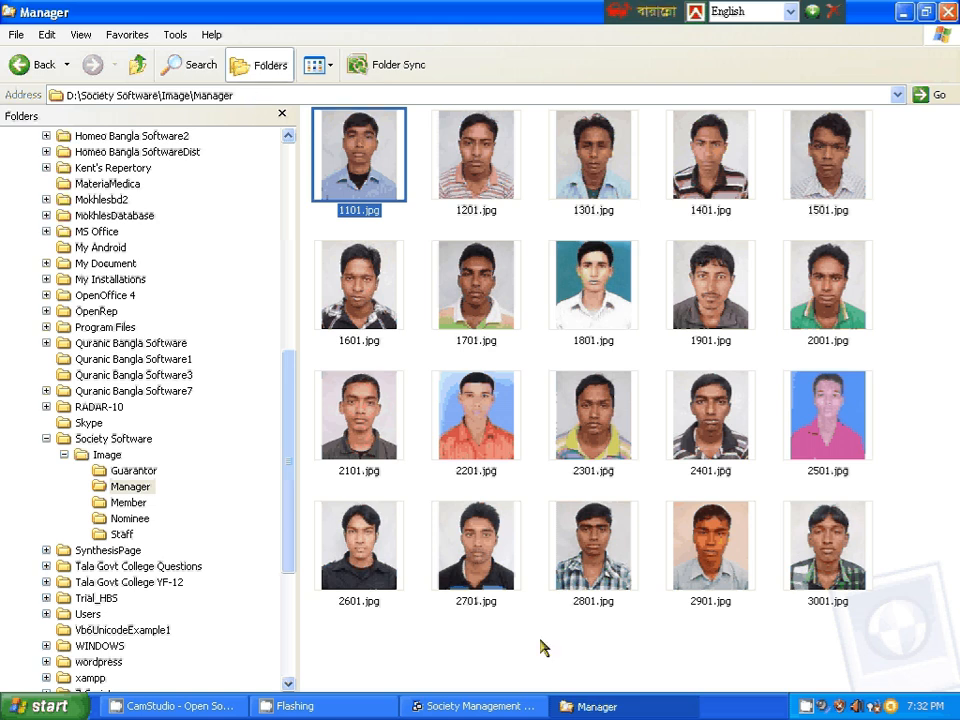
left_click(475, 712)
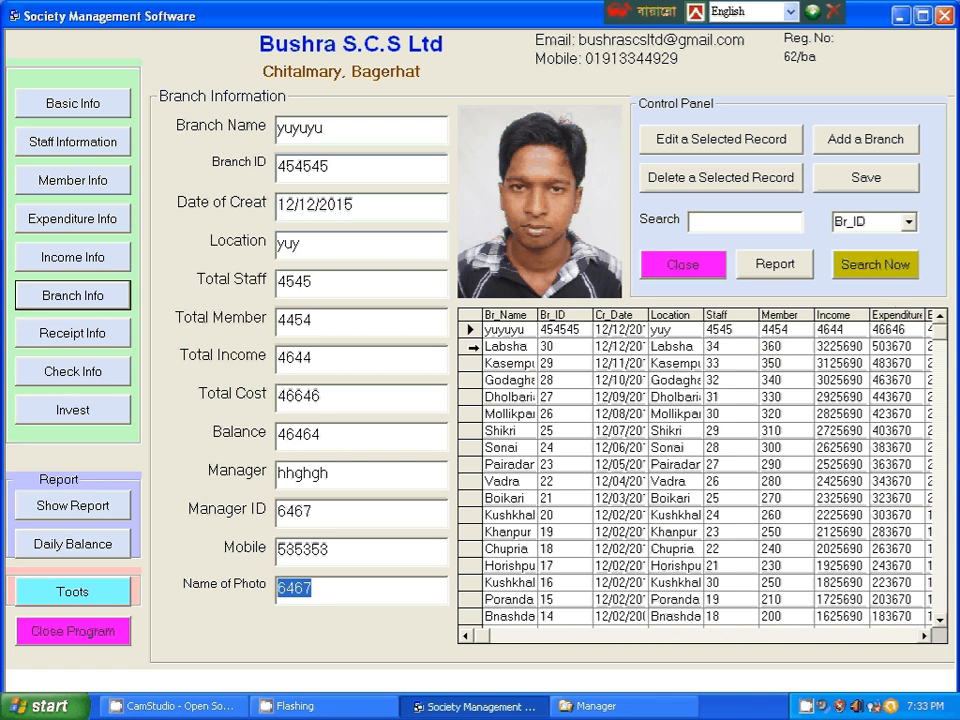
- Browse the branch records from yuyuyu through Labsha, Kasempur and Godagha to Dholbaria
left_click(474, 346)
left_click(470, 329)
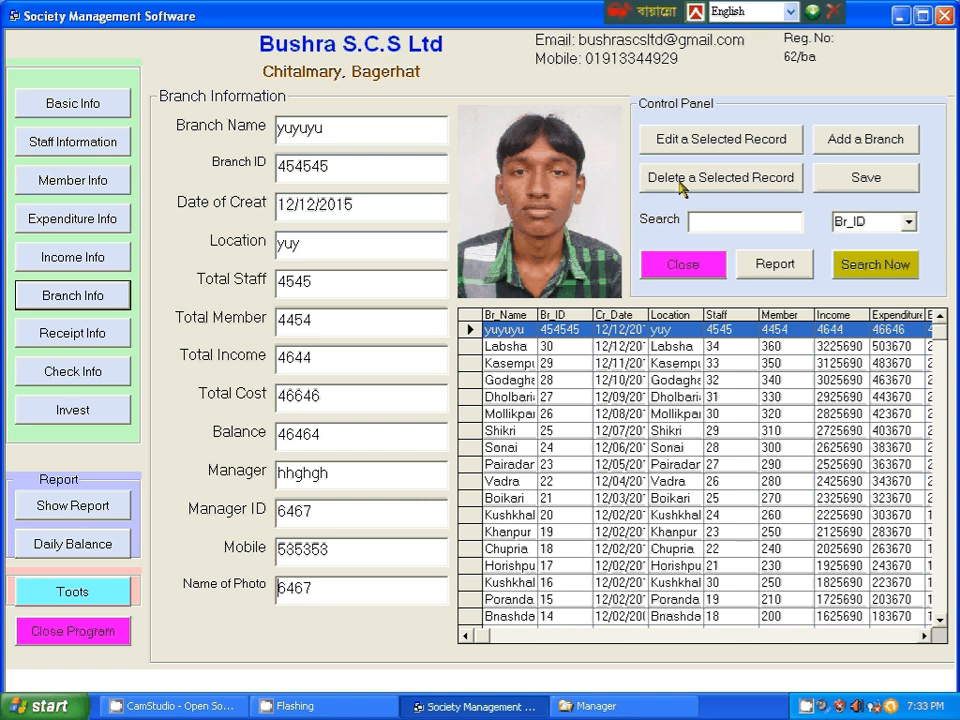
left_click(497, 348)
left_click(514, 363)
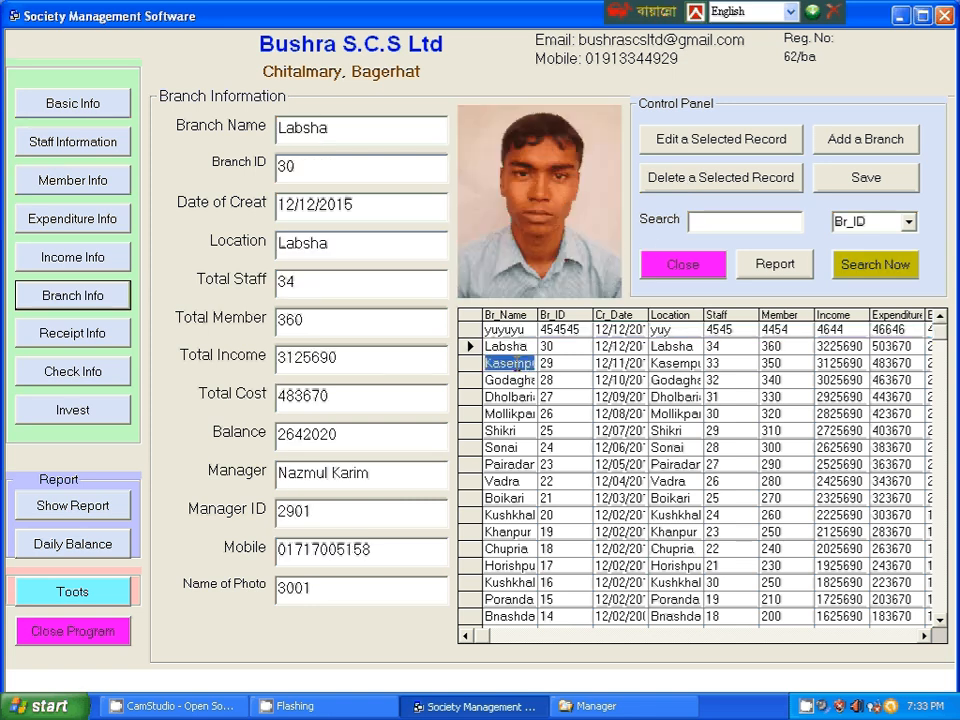
left_click(511, 381)
left_click(511, 398)
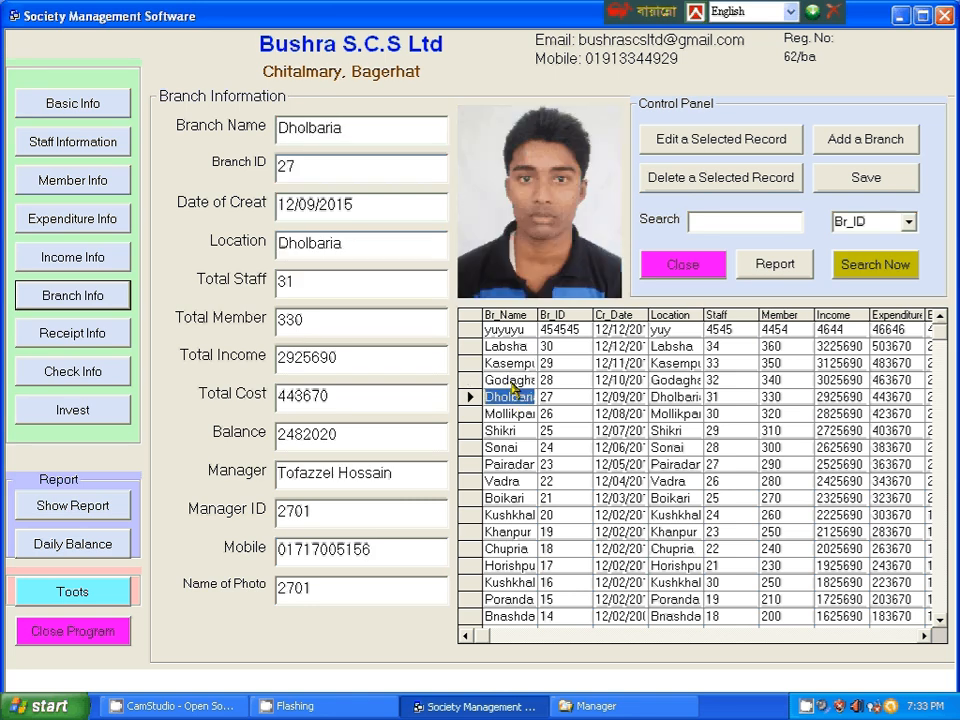
- Delete the yuyuyu branch record and confirm the deletion
left_click(506, 332)
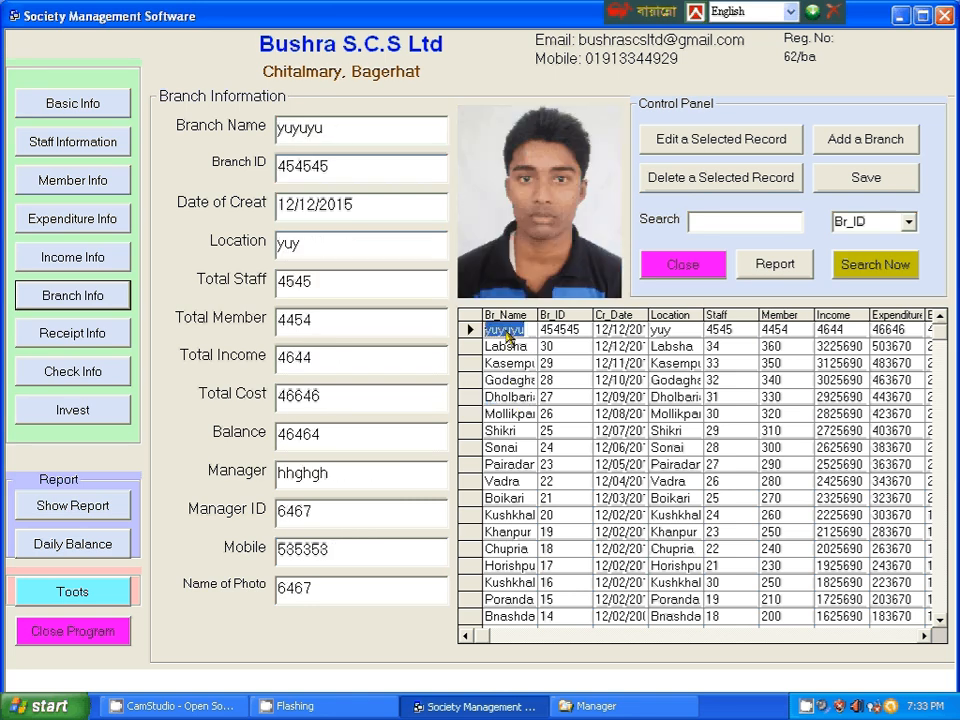
left_click(686, 183)
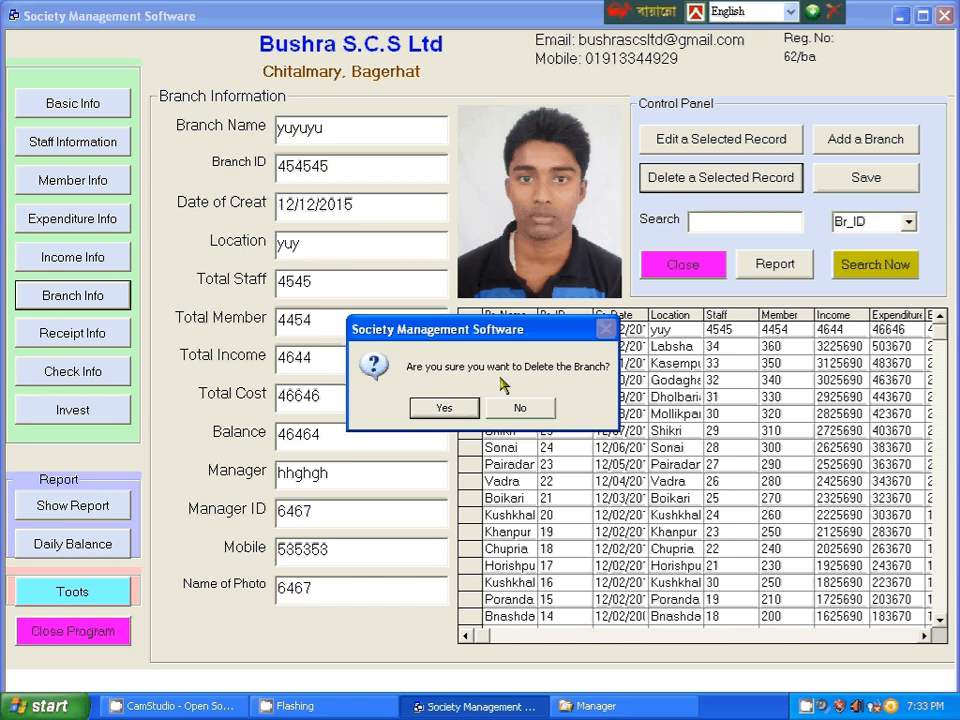
left_click(442, 408)
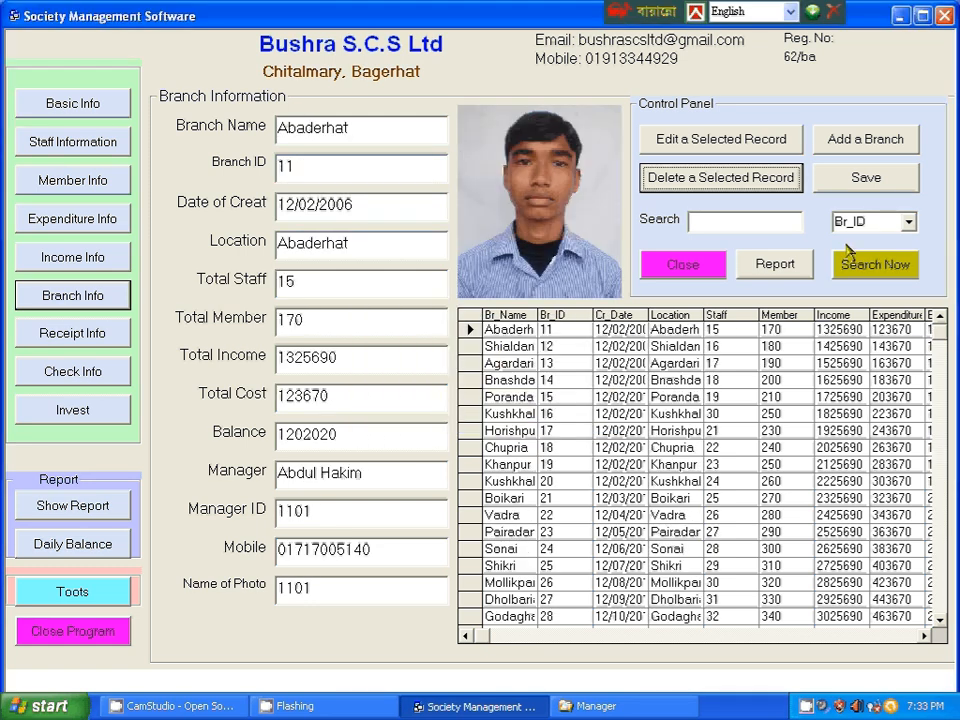
- Search the branches by Br_Name for "abad", and clear the search to list all branches again
left_click(757, 224)
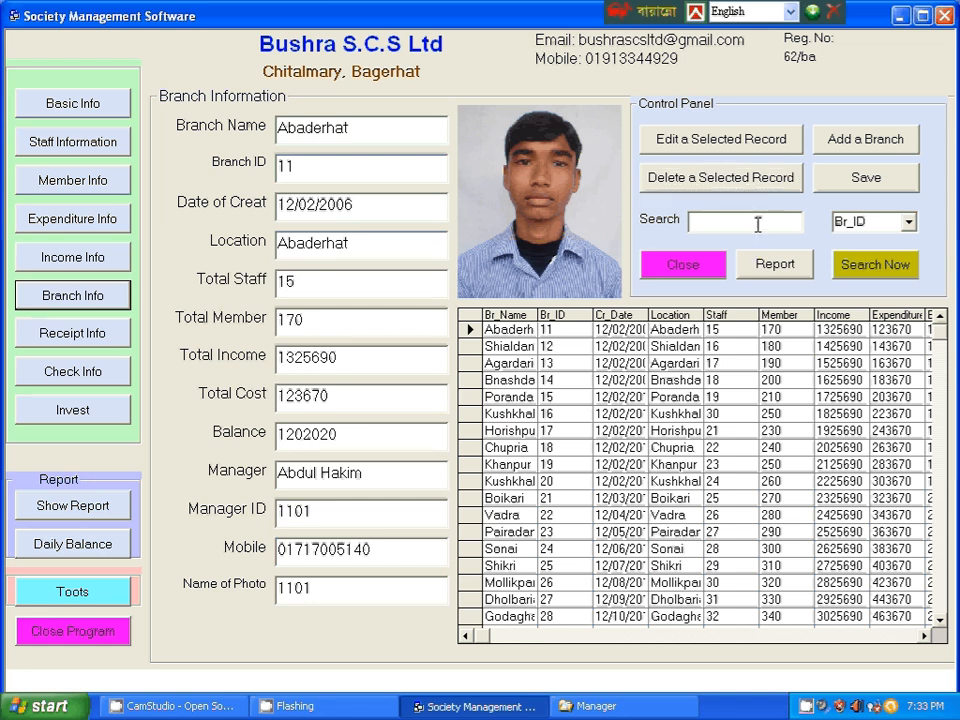
type("abad")
left_click(907, 221)
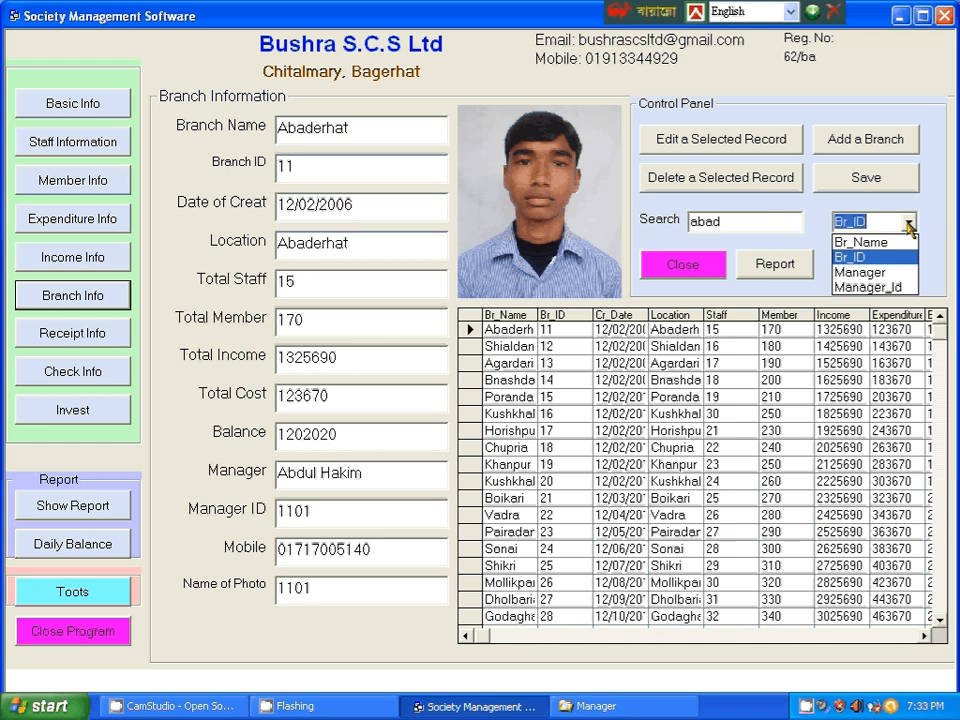
left_click(895, 243)
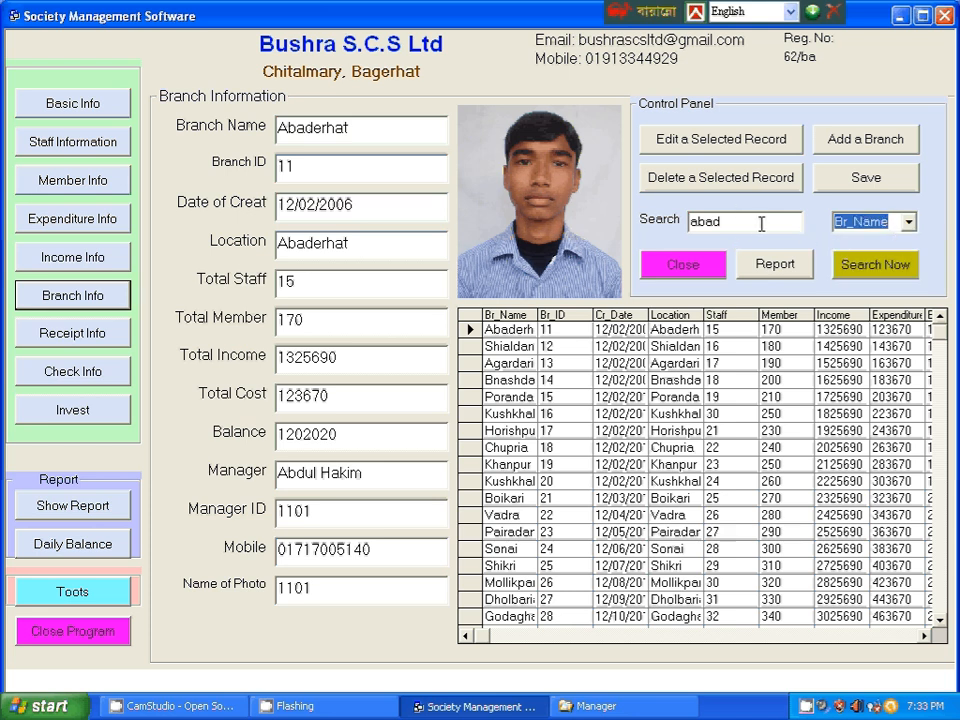
left_click(874, 266)
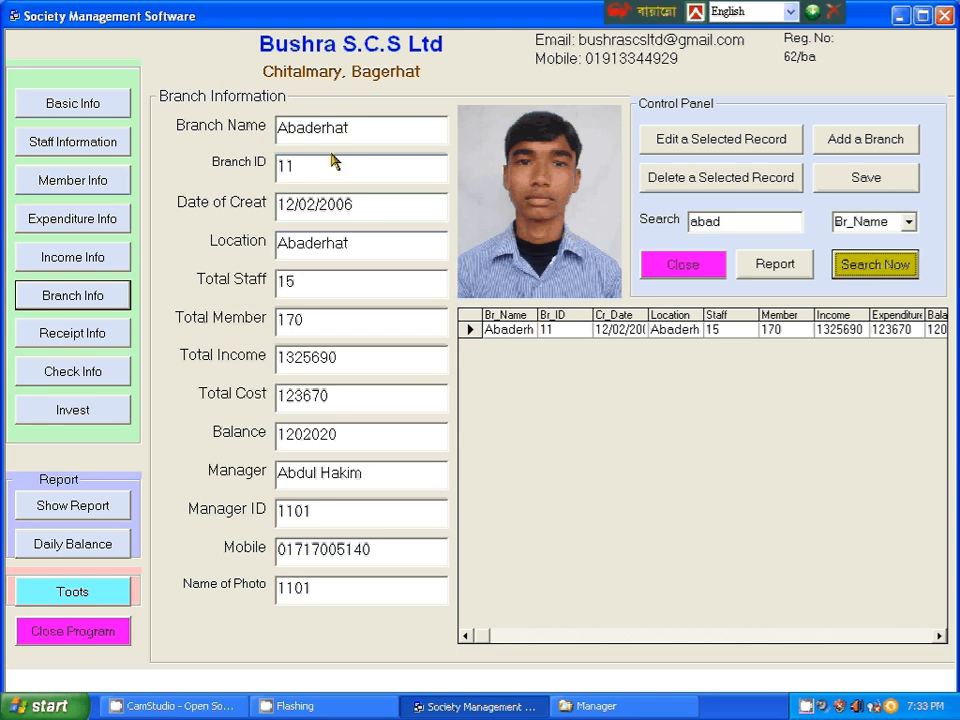
left_click(739, 223)
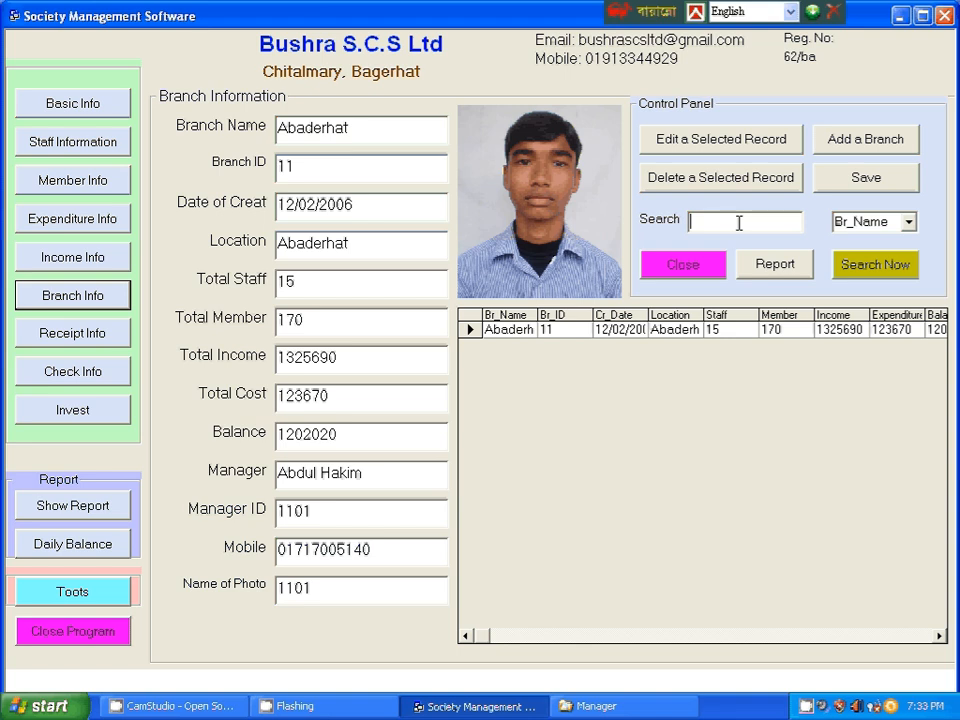
left_click(872, 270)
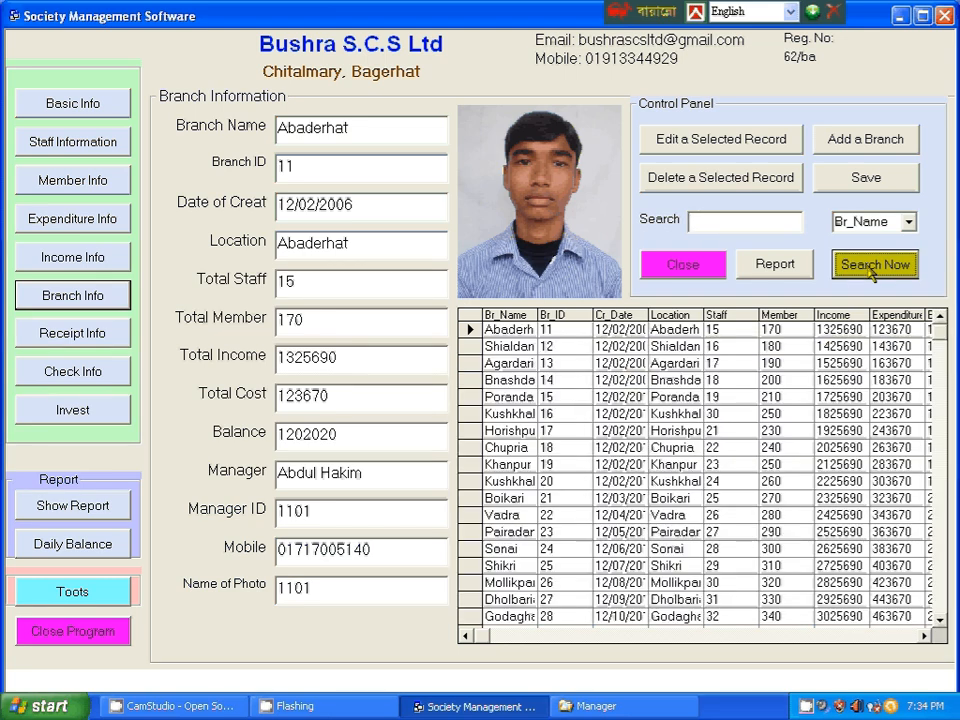
- Search the branches by Br_ID for 15, and clear the search to restore the full list
left_click(908, 223)
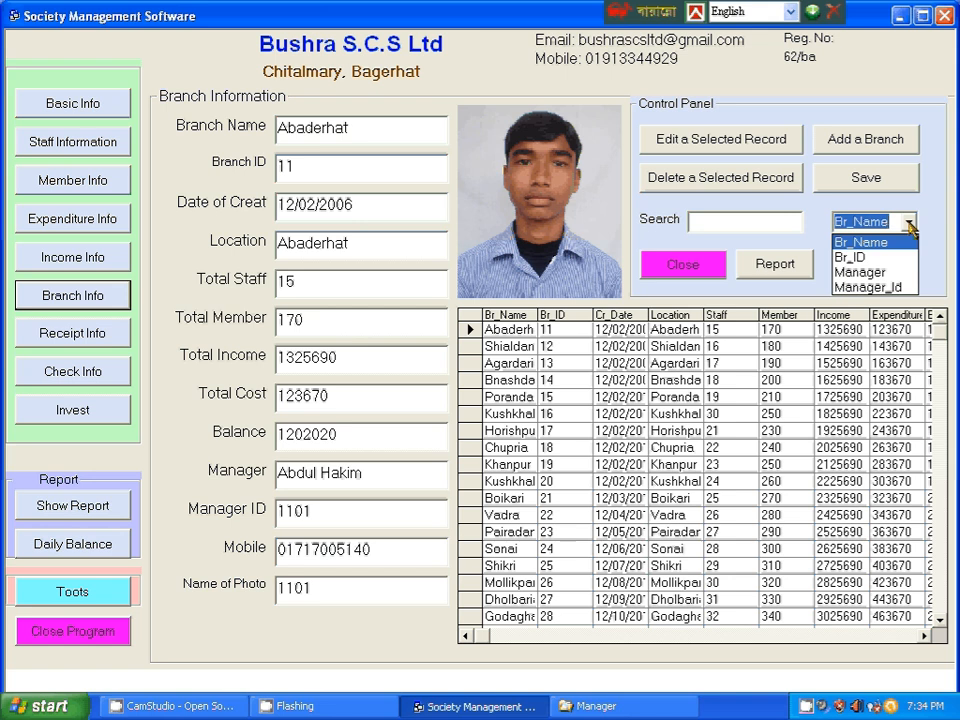
left_click(860, 257)
left_click(731, 221)
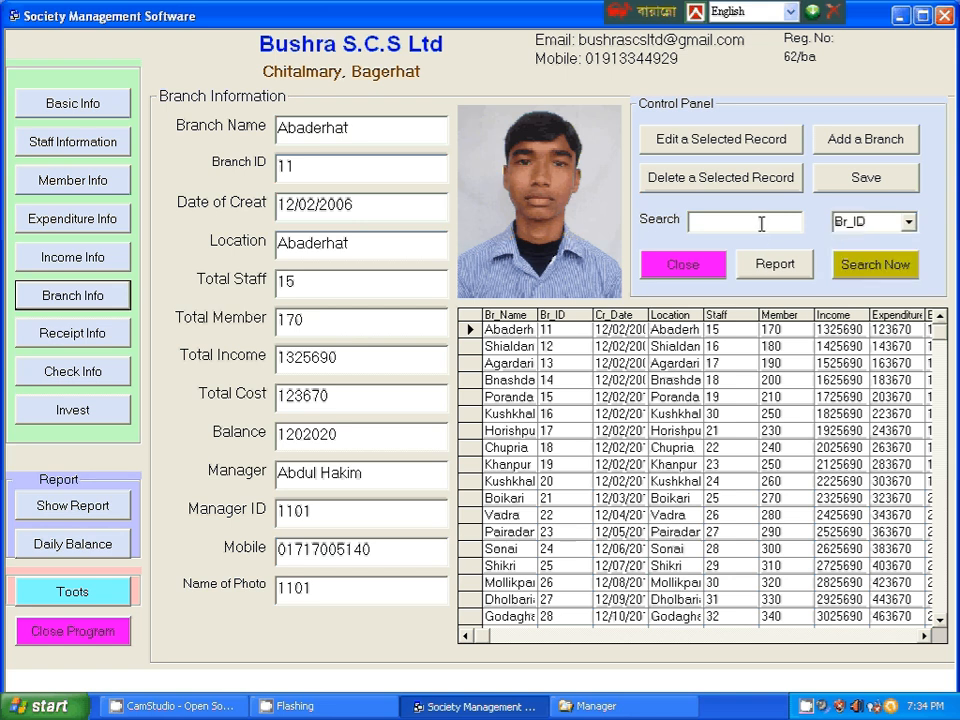
type("15")
left_click(873, 266)
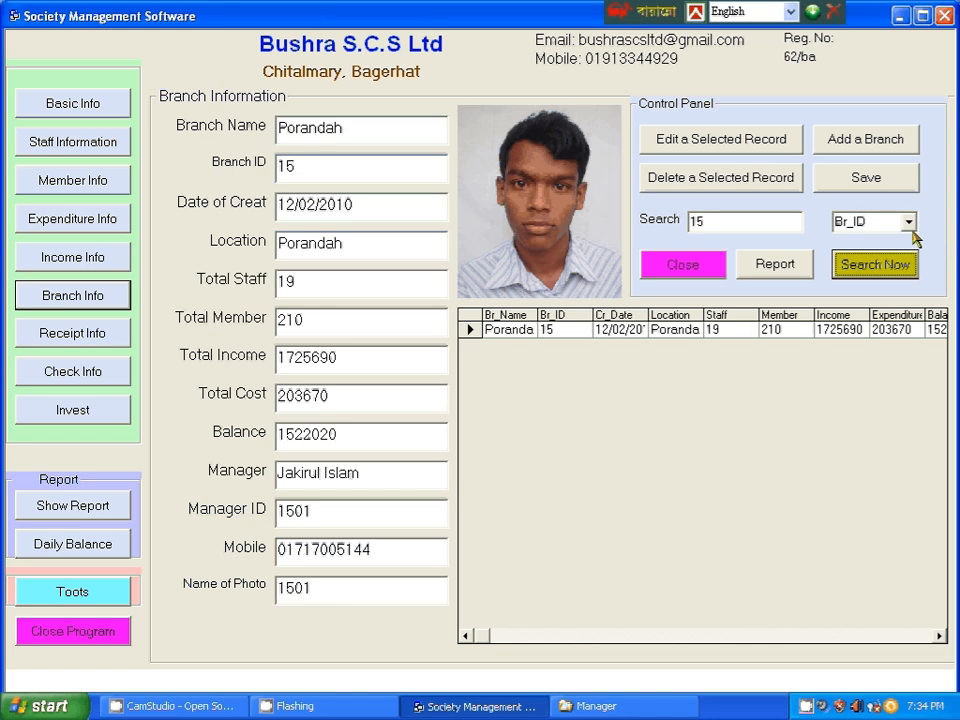
left_click(737, 220)
key("BackSpace")
key("BackSpace")
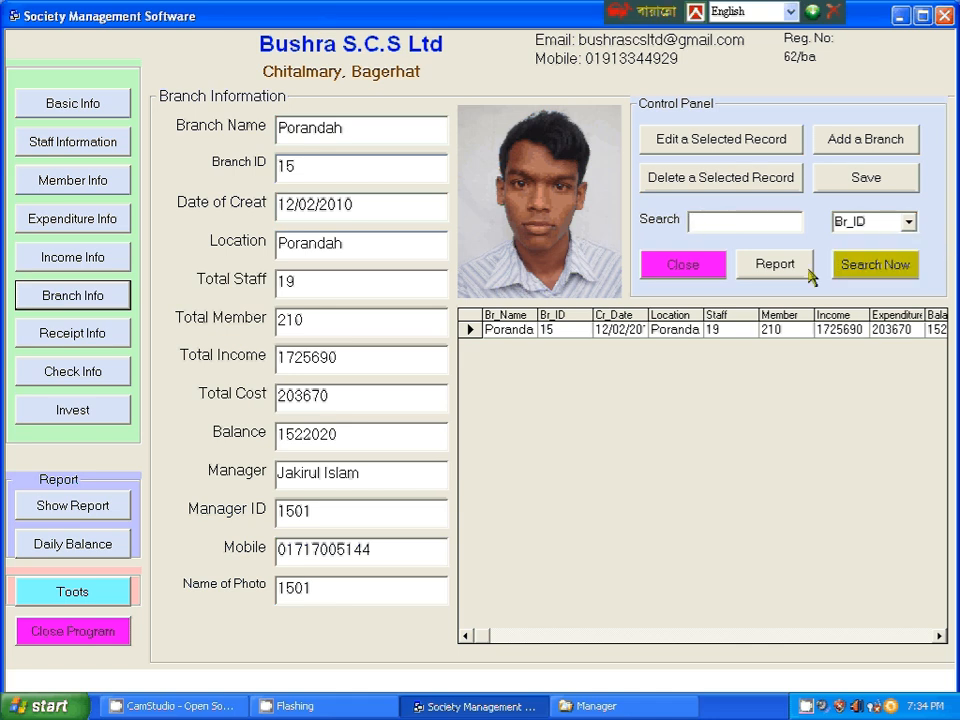
left_click(848, 268)
- Check the manager columns of the branch table and search the branches by Manager with the first letters of a manager's name
left_click(909, 222)
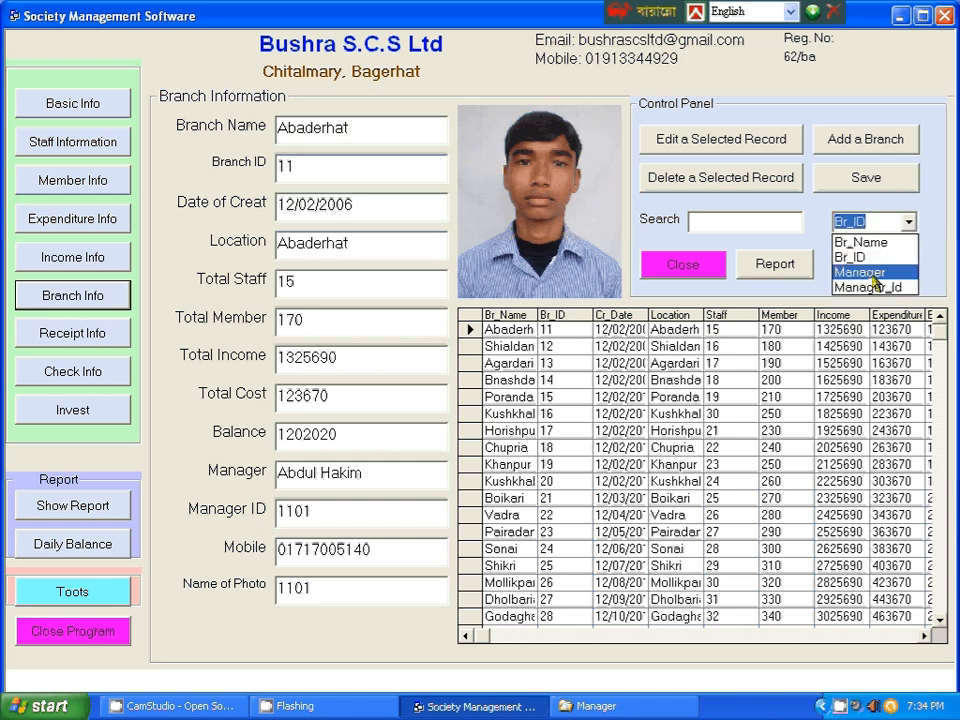
left_click(924, 635)
left_click(924, 635)
double_click(924, 635)
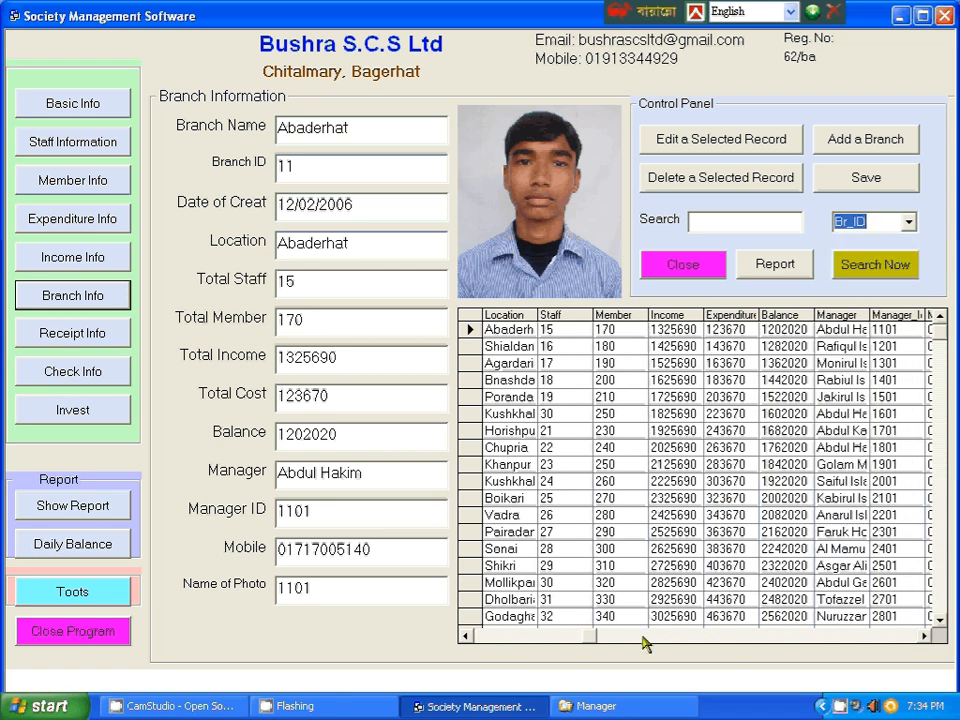
left_click(466, 636)
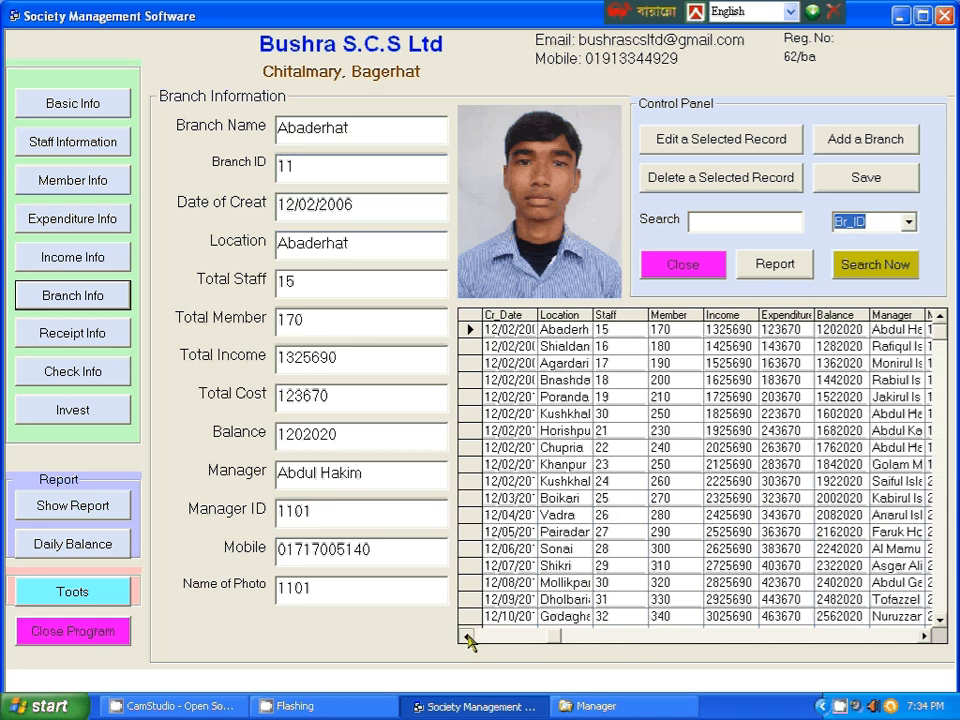
double_click(466, 636)
left_click(908, 222)
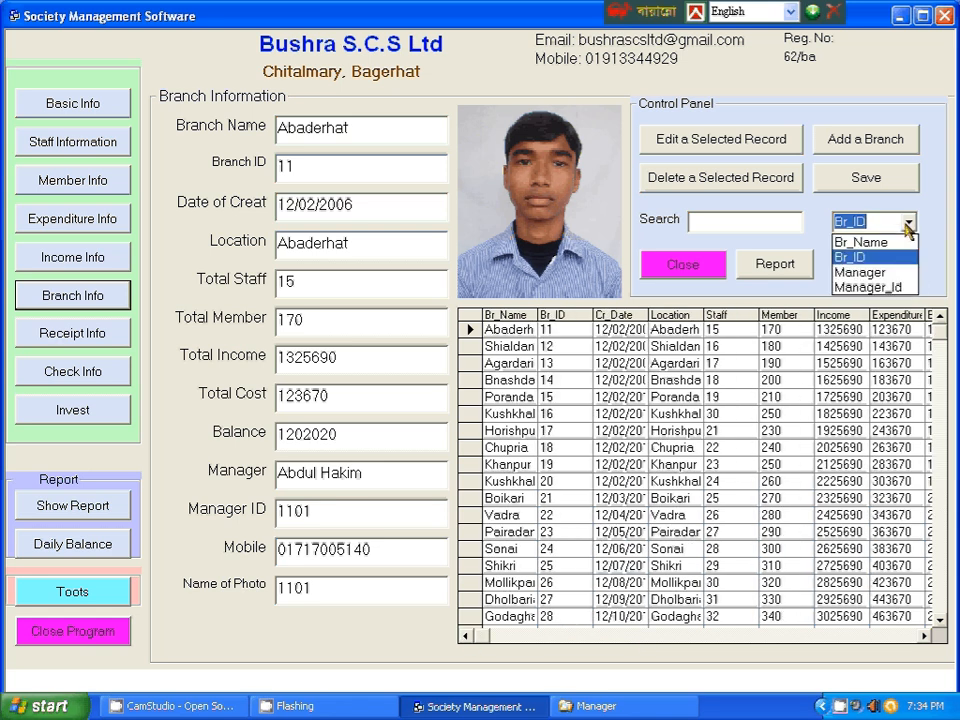
left_click(896, 272)
left_click(766, 221)
type("moni")
left_click(874, 266)
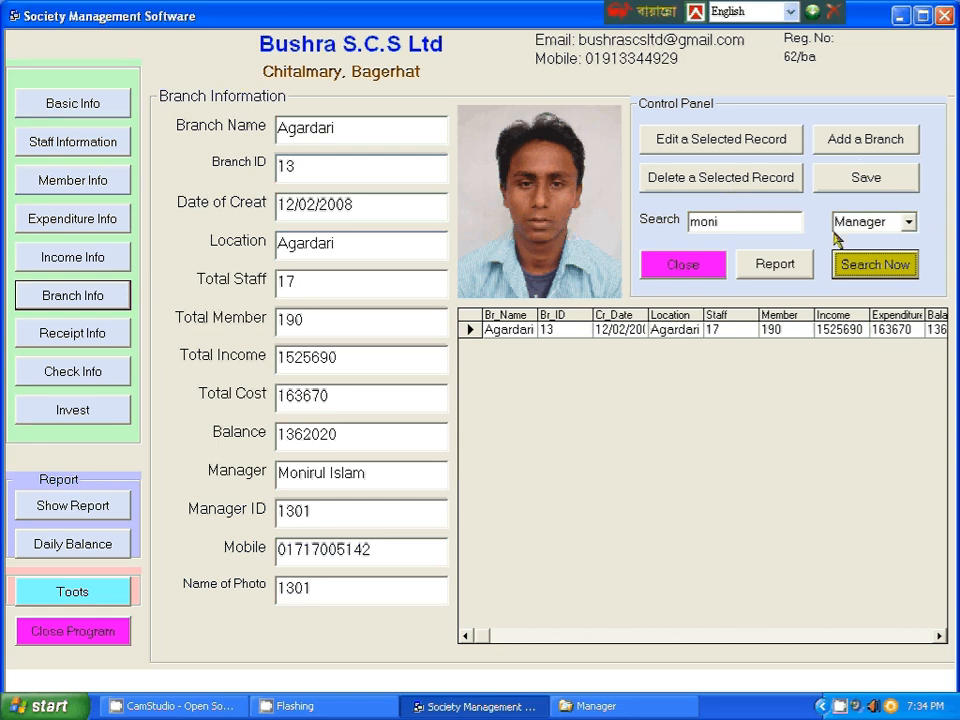
- Close the Branch Information form, bring up the Manager folder window in Windows Explorer and minimise it
left_click(690, 267)
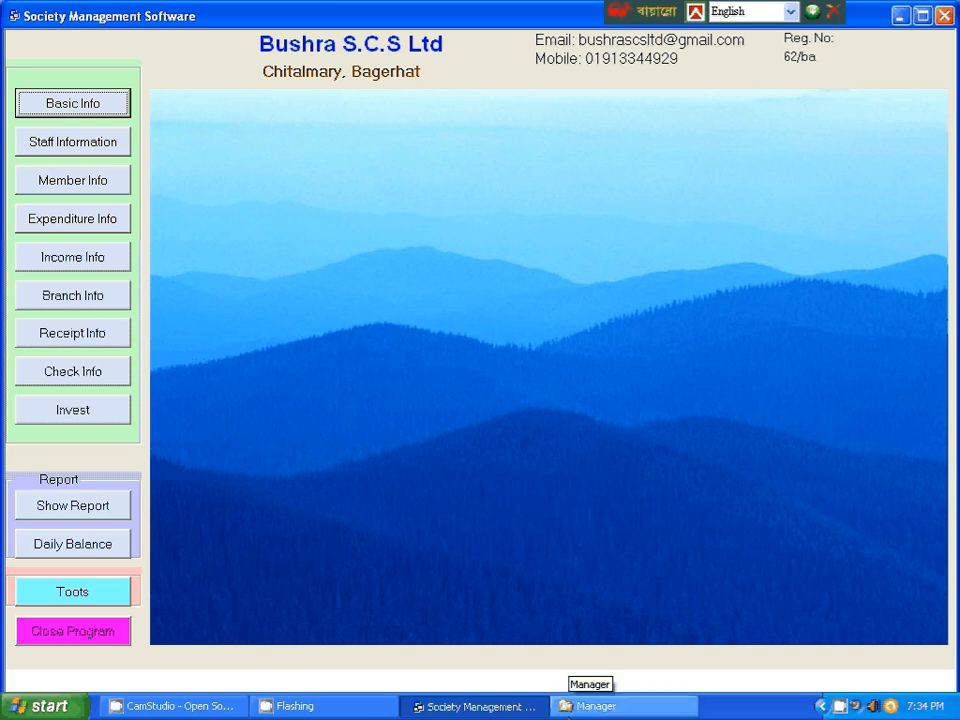
left_click(590, 705)
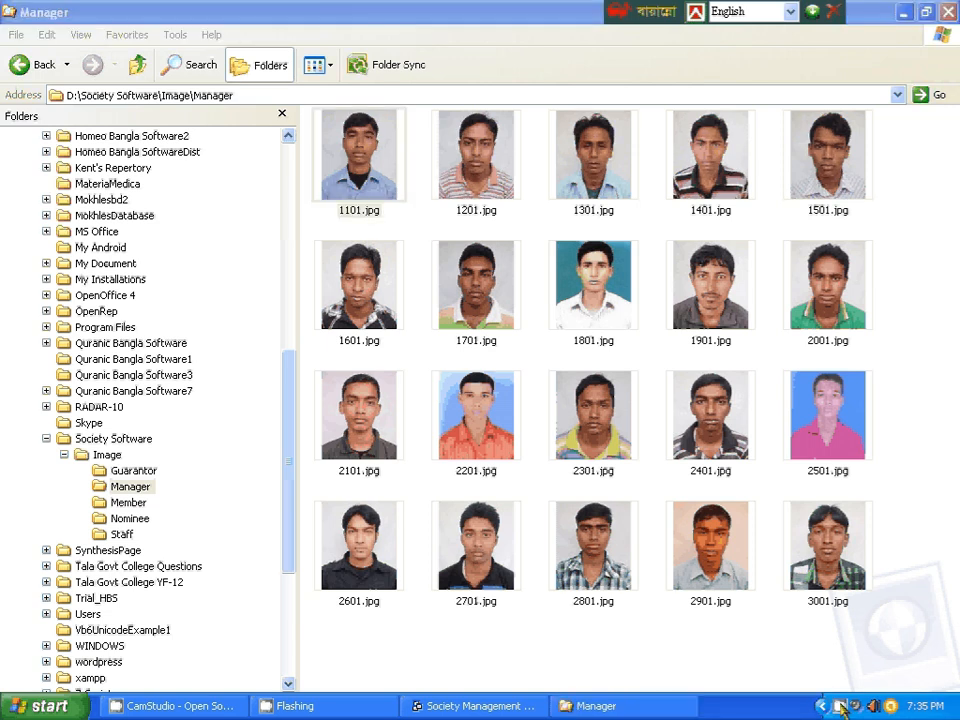
left_click(904, 14)
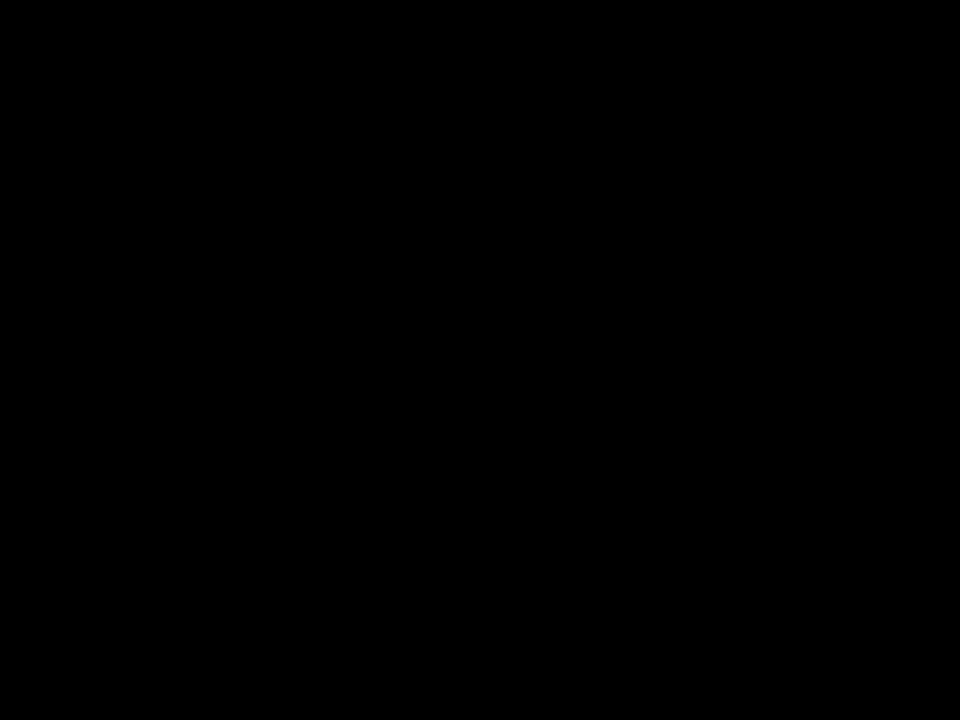